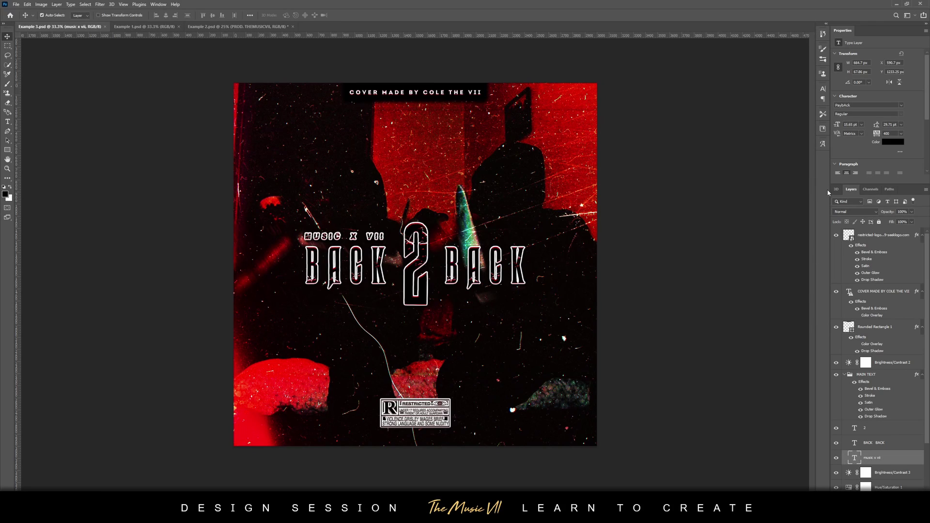
Step: Widen the layer list and collapse the effects of the restricted logo, the COVER MADE BY text, Rounded Rectangle 1 and the MAIN TEXT group
drag(830, 188, 799, 184)
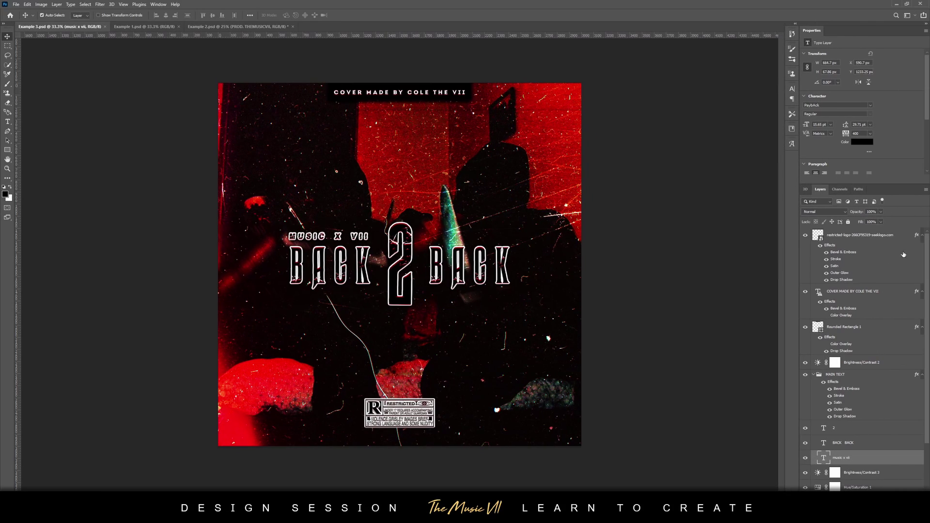
click(923, 236)
click(922, 251)
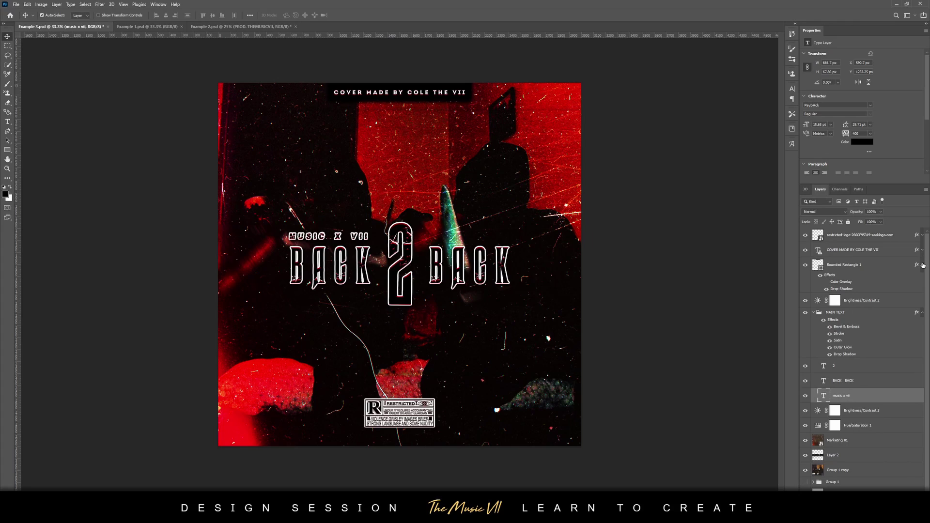
click(923, 265)
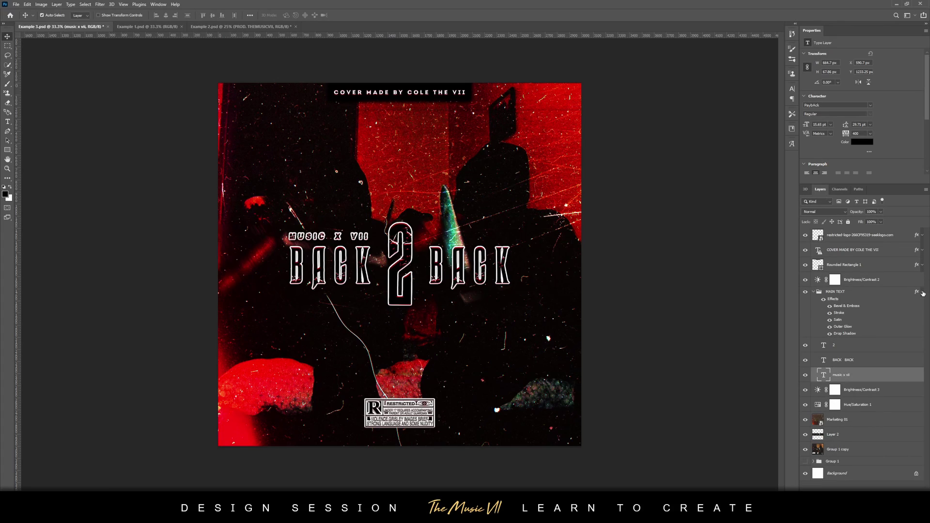
click(922, 292)
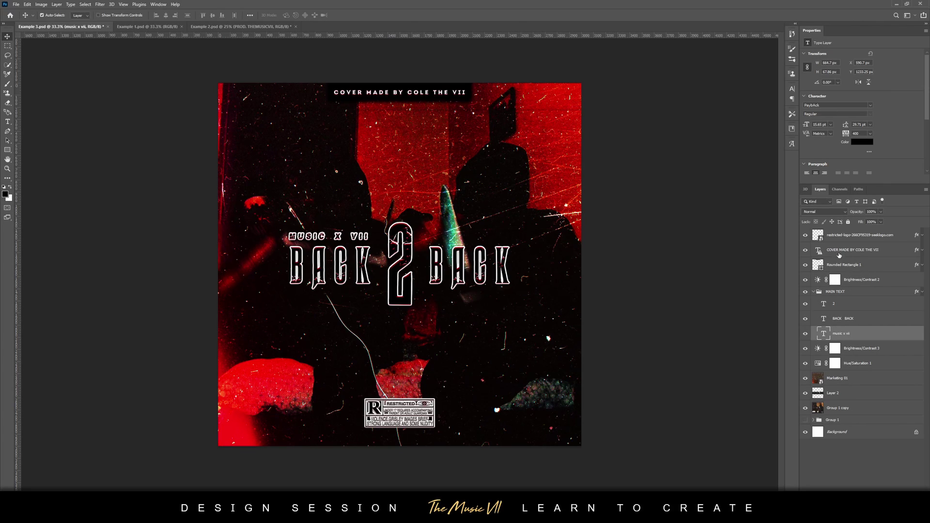
Step: Hide every layer and group except the white Background
drag(806, 236, 805, 308)
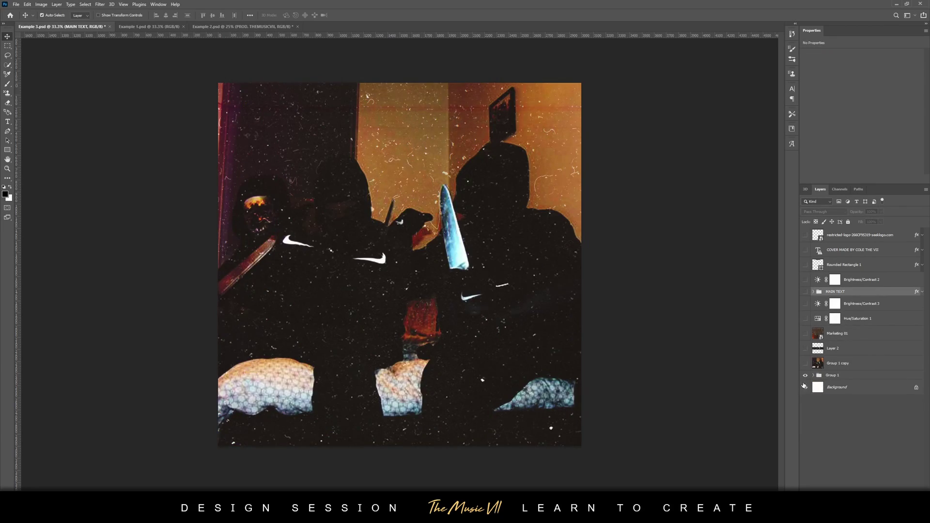
click(806, 376)
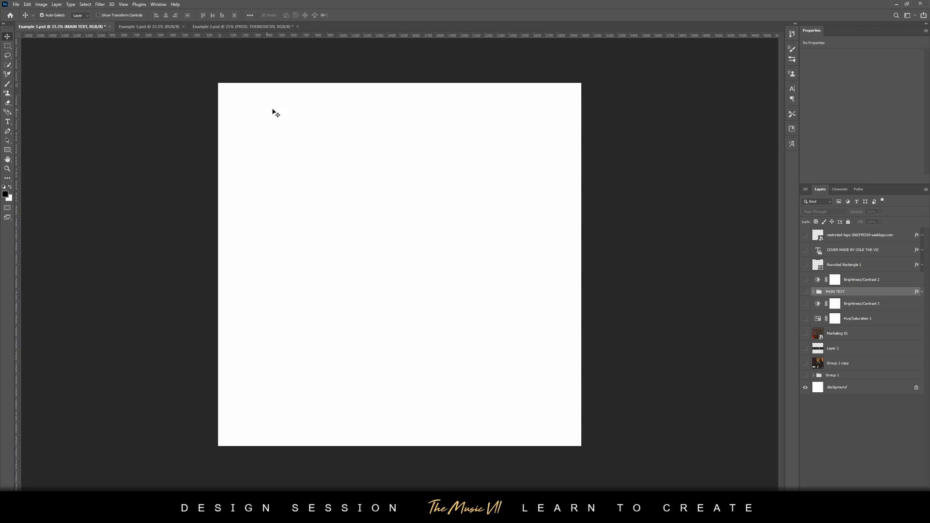
Step: Create a white 3000 × 3000 px RGB document at 72 pixels/inch, and close it again to return to Example 3.psd
click(16, 4)
click(24, 13)
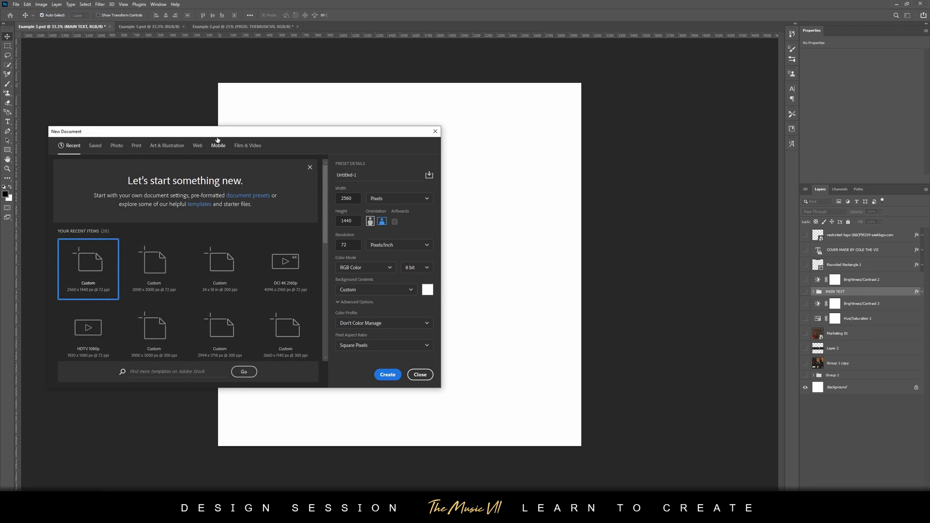
click(329, 261)
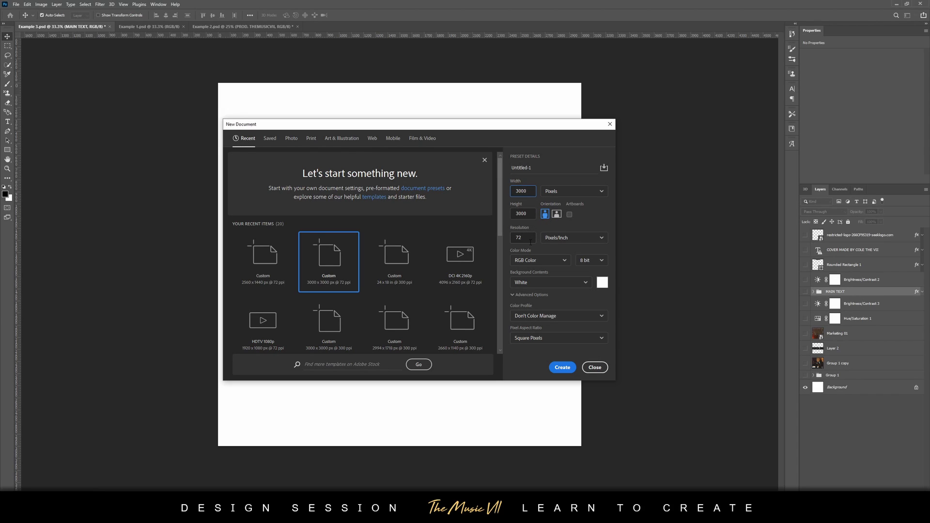
click(566, 368)
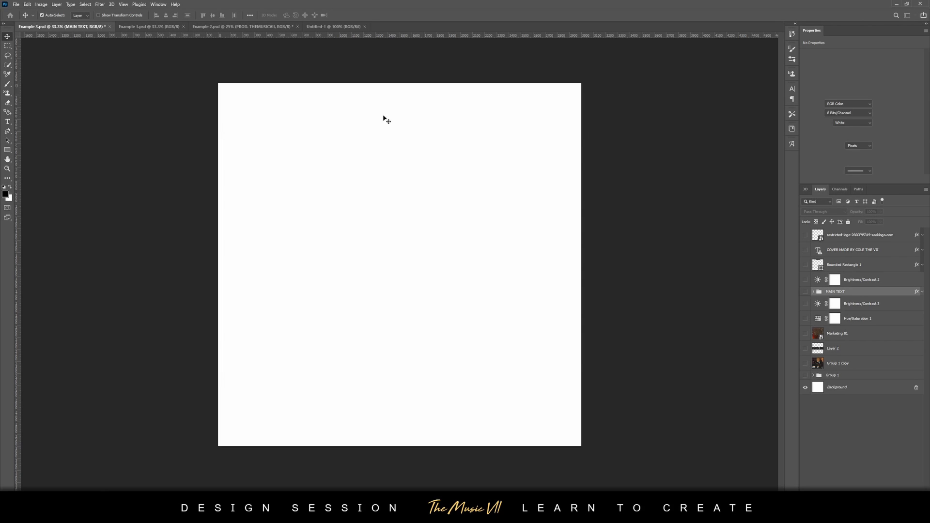
click(62, 26)
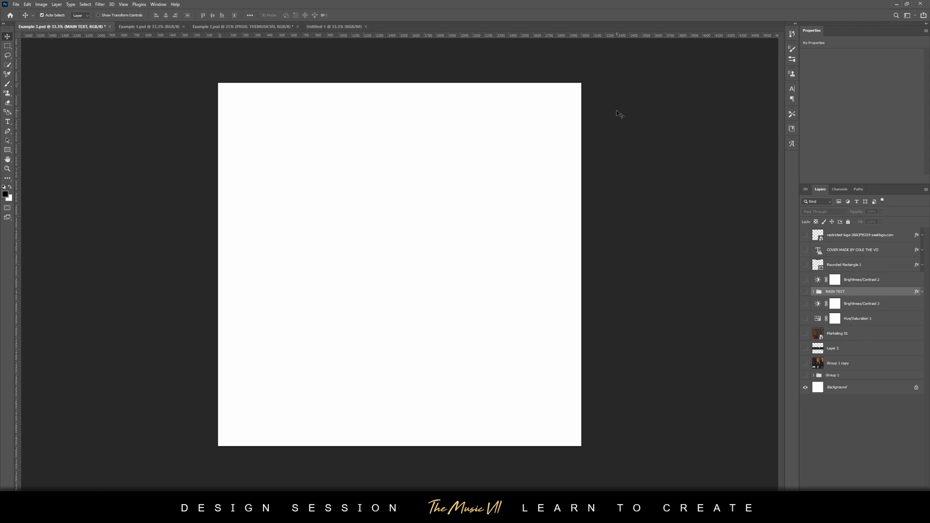
click(367, 27)
Step: Preview Group 1, hide it again, and show and select the Group 1 copy layer instead
click(806, 375)
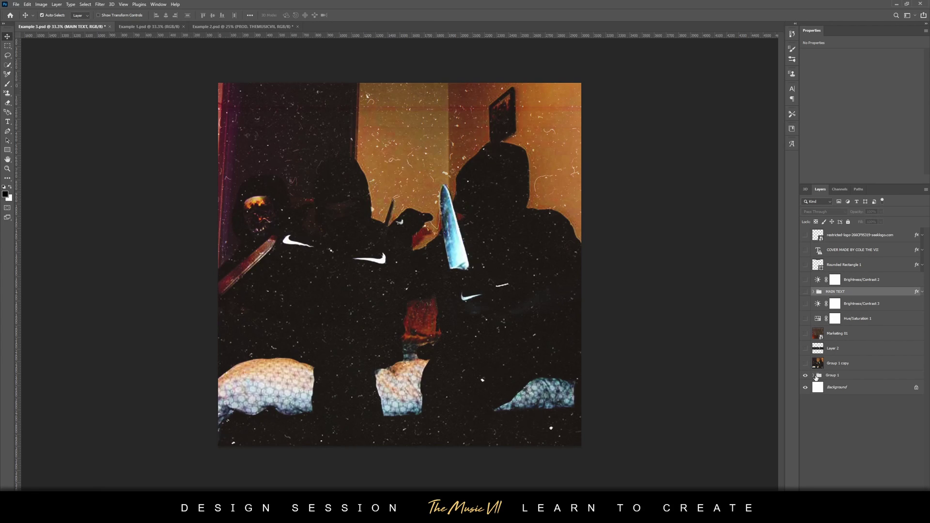
click(805, 375)
click(806, 363)
click(823, 363)
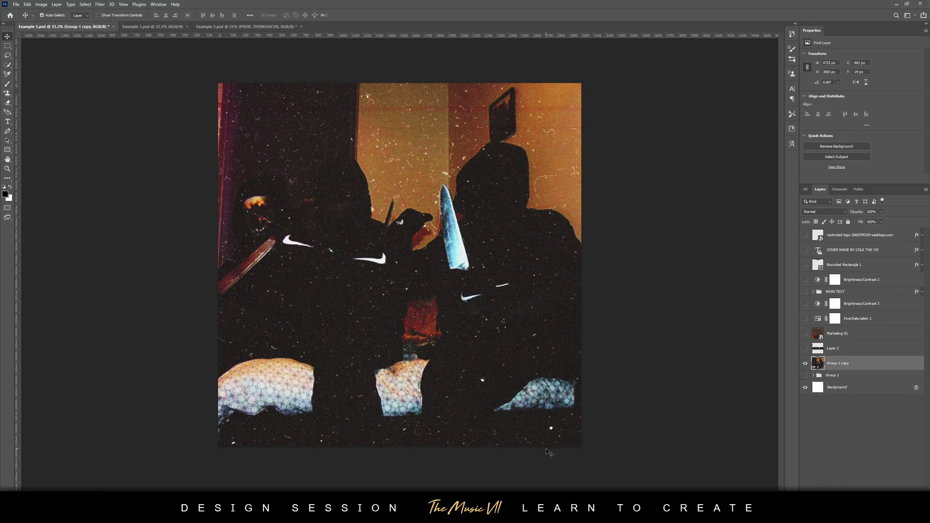
Step: Switch to the browser, look through the Google image results for gangs as source photos, and return to Photoshop
click(438, 514)
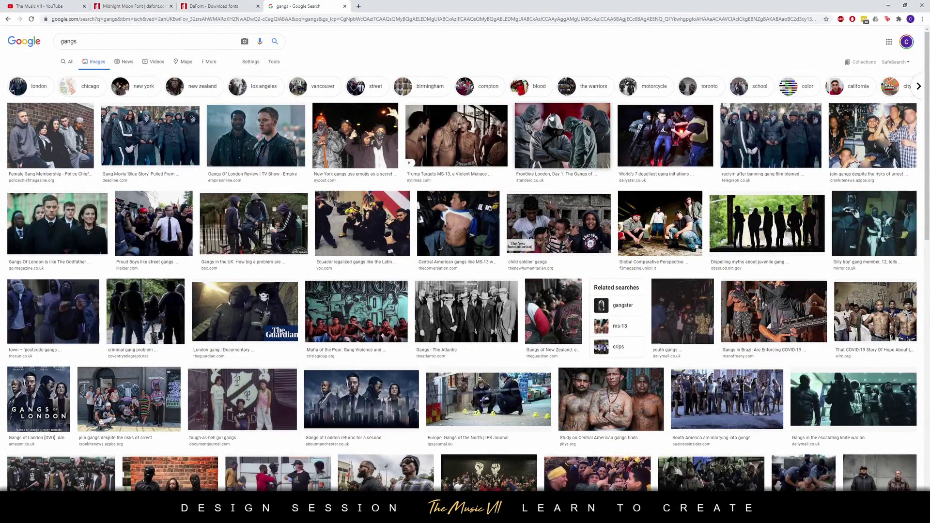
scroll(423, 238, down, 3)
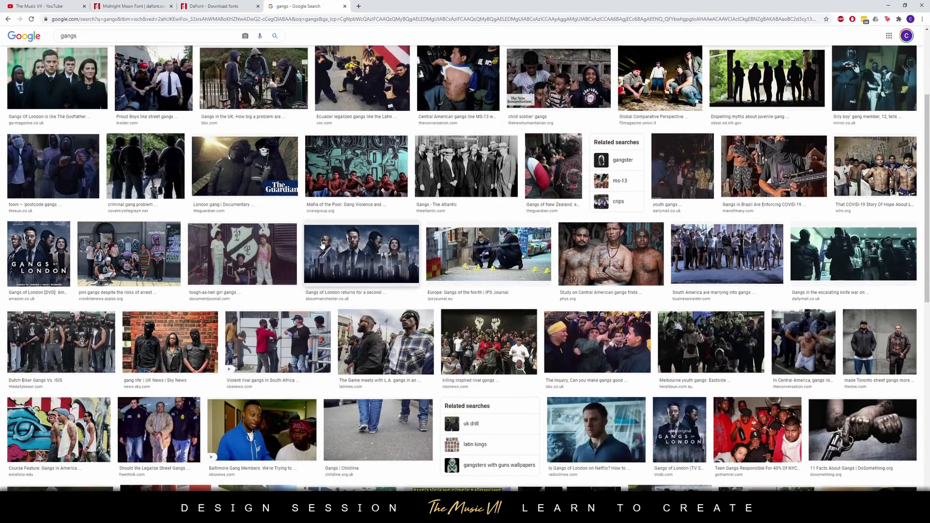
scroll(323, 247, up, 5)
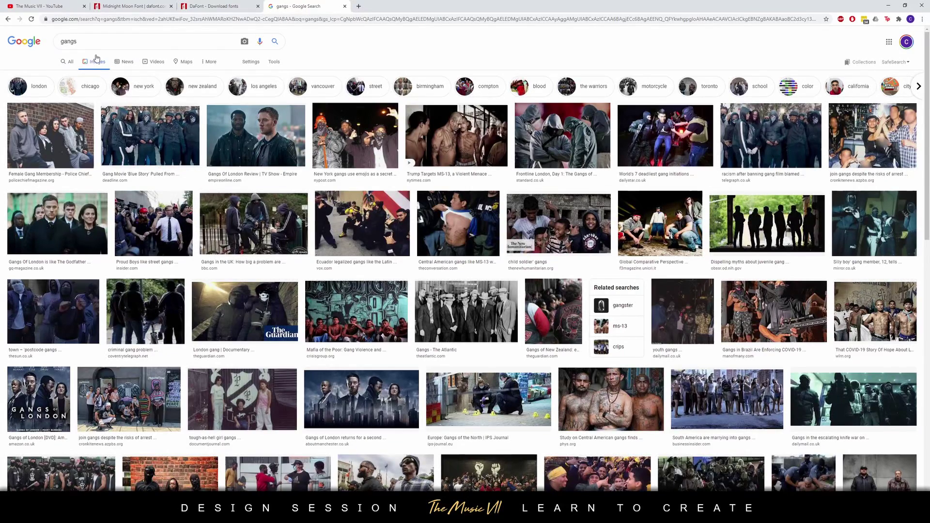
key(alt+Tab)
Step: In Group 1, reveal the Marketing 10 texture, Brightness/Contrast 1 and the dust texture one by one above the original photo on Layer 1
click(806, 417)
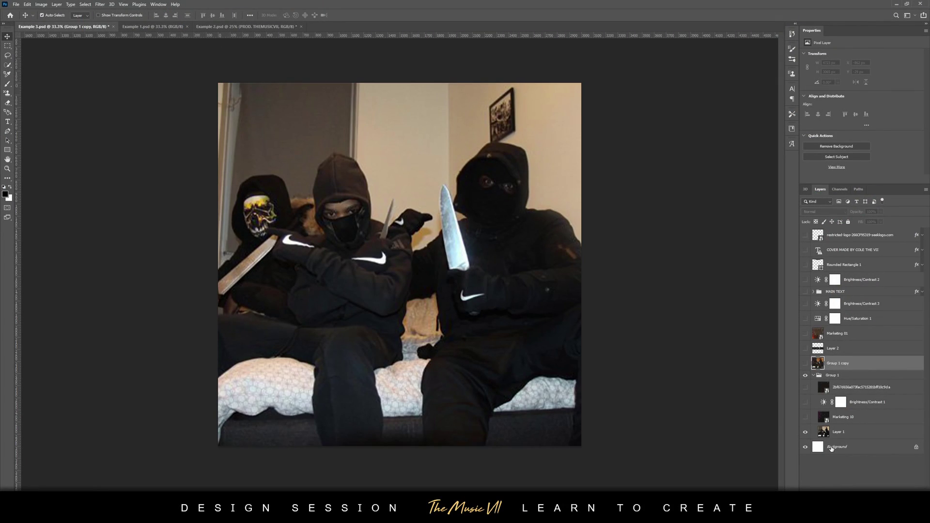
click(805, 417)
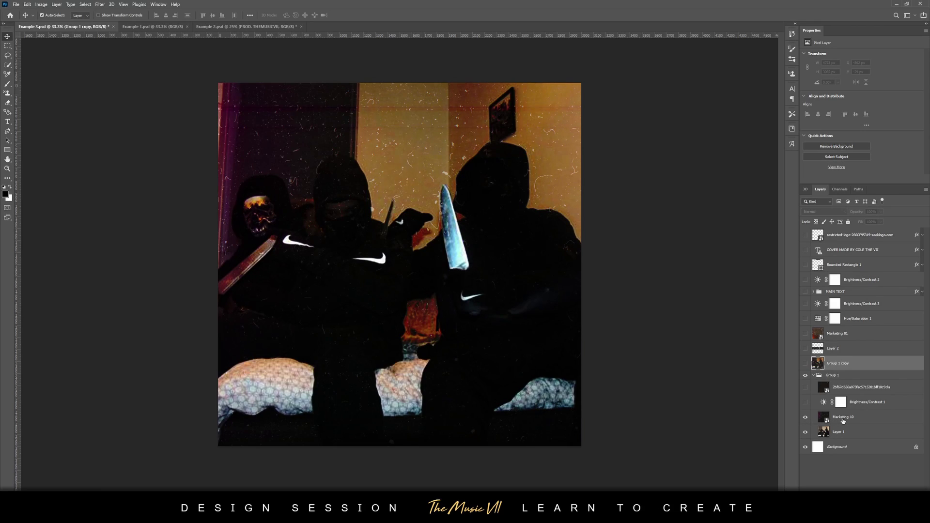
click(843, 421)
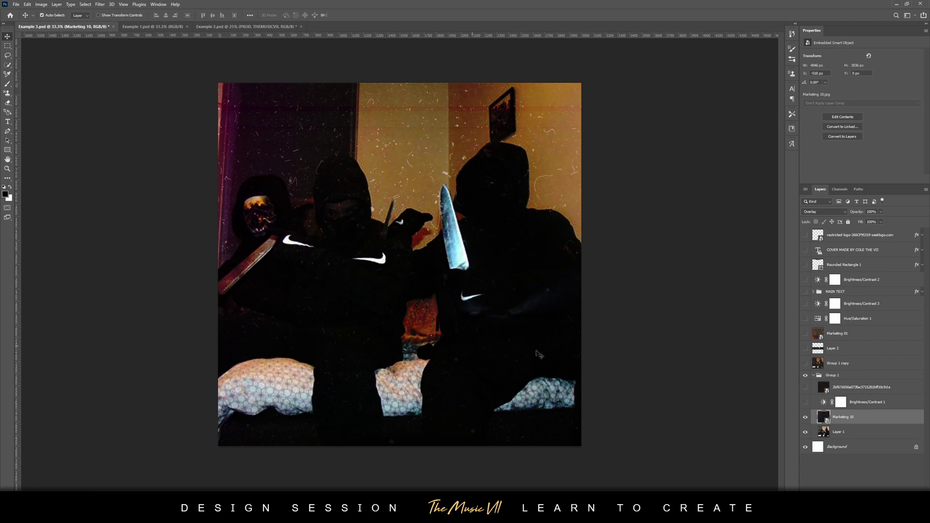
click(813, 404)
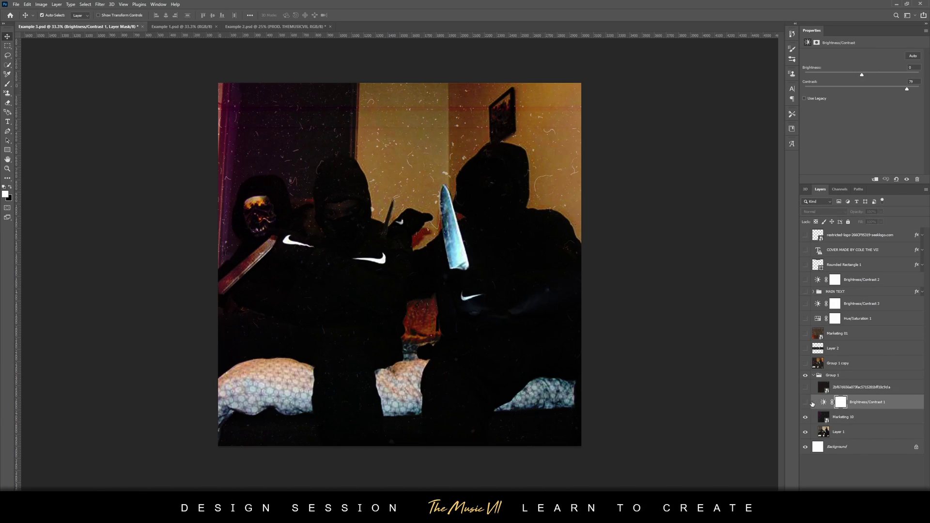
click(805, 403)
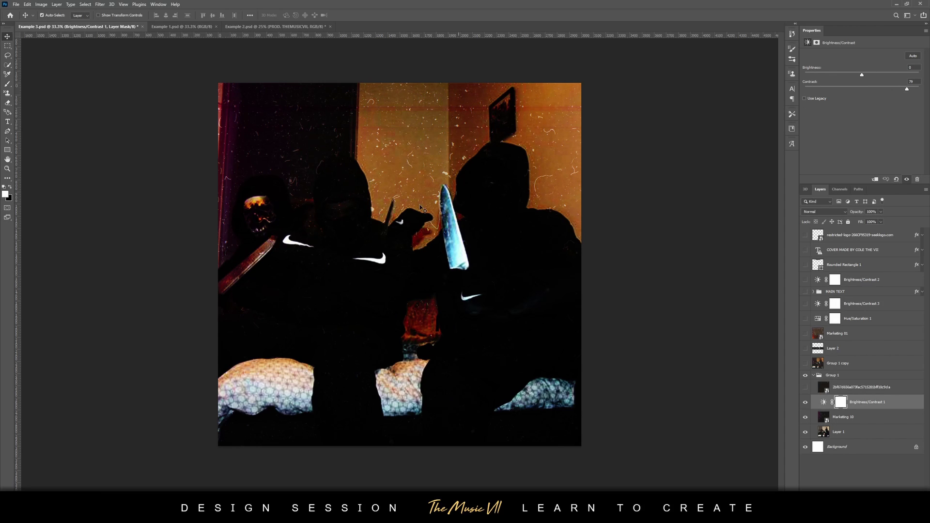
click(805, 388)
click(823, 389)
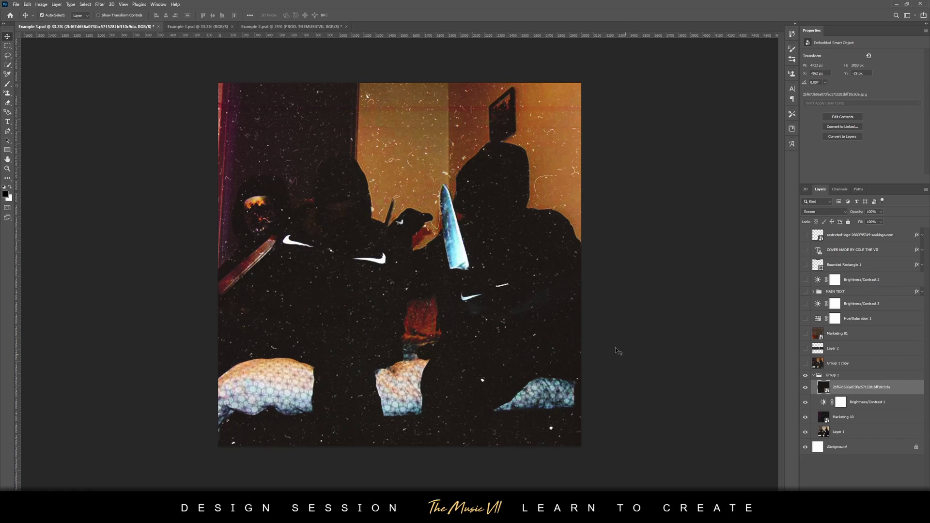
Step: Try shifting the dust texture layer to the right with Free Transform
key(ctrl+t)
drag(465, 203, 527, 194)
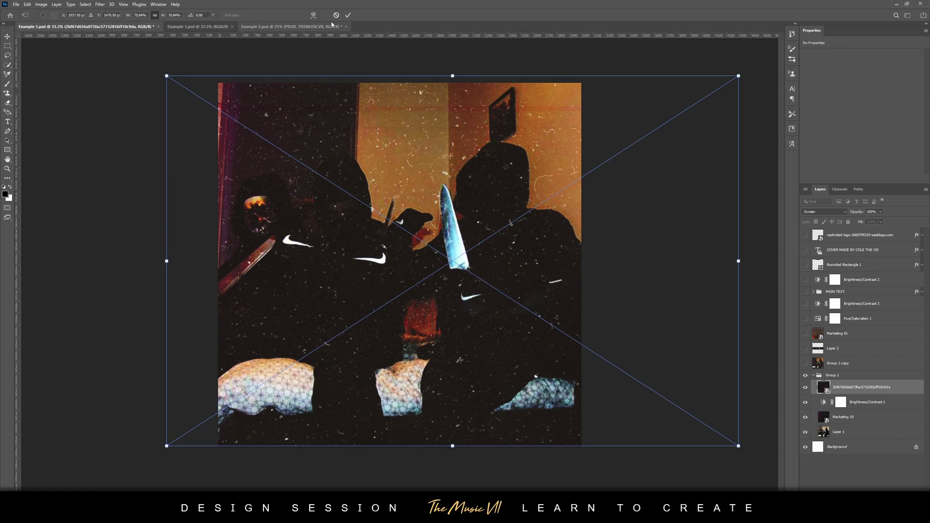
click(348, 15)
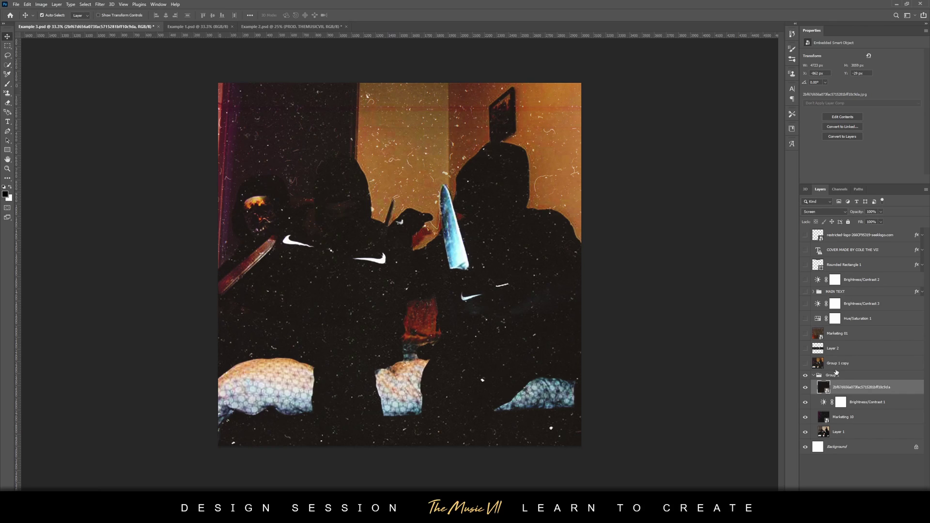
Step: Collapse and hide Group 1, and show and select the Group 1 copy layer in its place
click(813, 378)
click(813, 376)
click(805, 363)
click(805, 375)
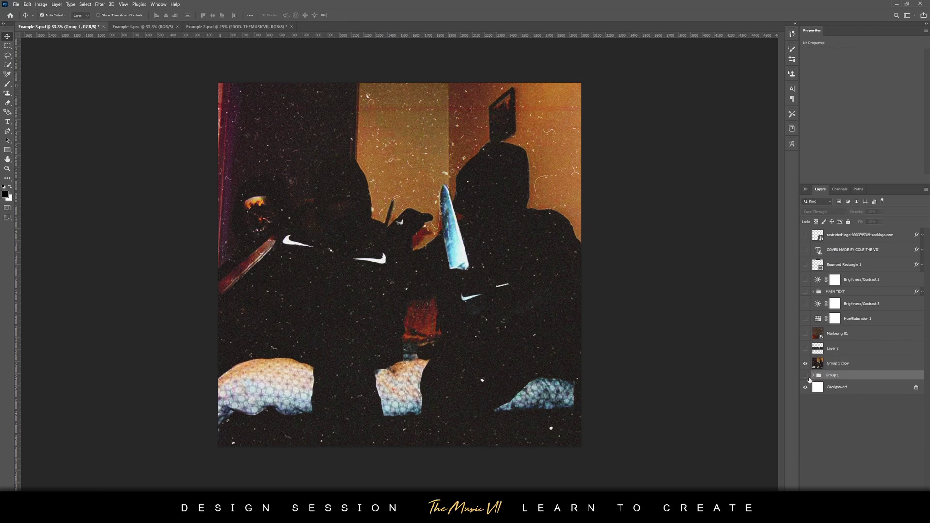
click(826, 364)
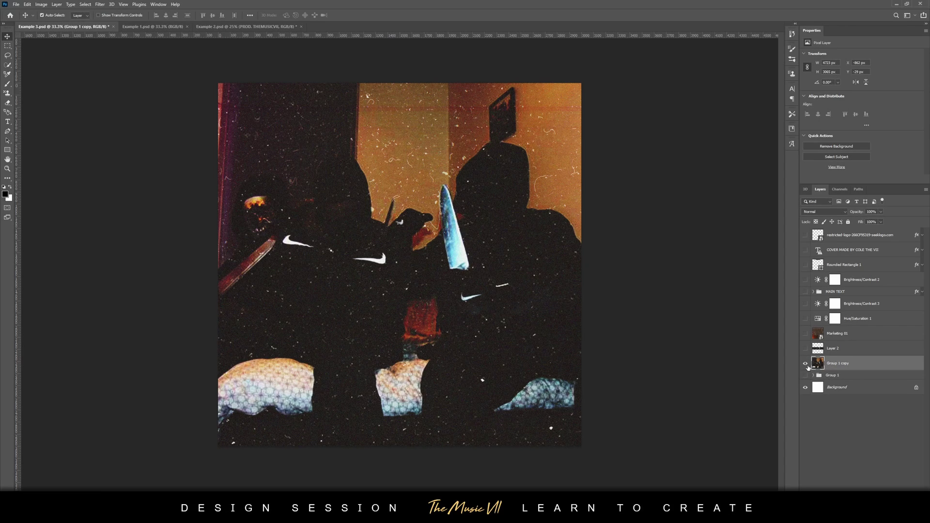
Step: Compare Group 1 with Group 1 copy, and examine the blurred middle strip on Layer 2
click(805, 364)
click(805, 375)
click(804, 364)
click(806, 349)
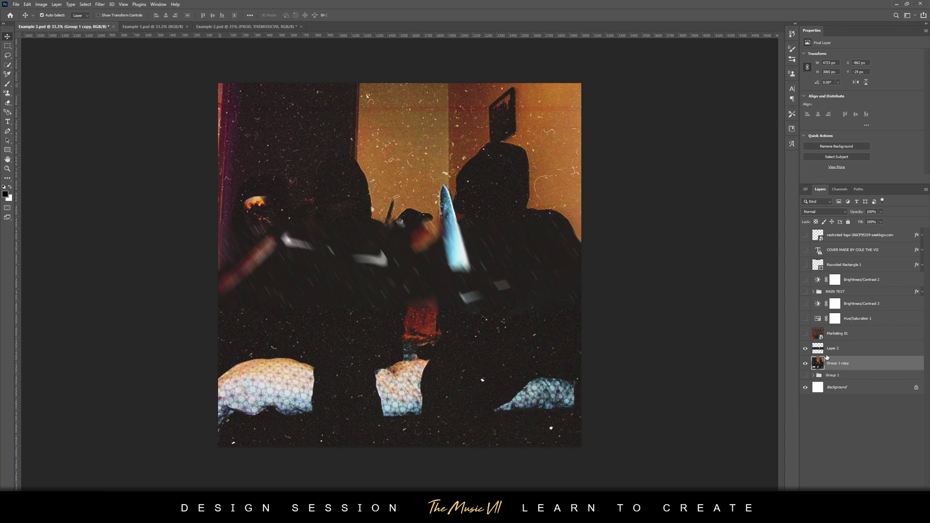
click(834, 352)
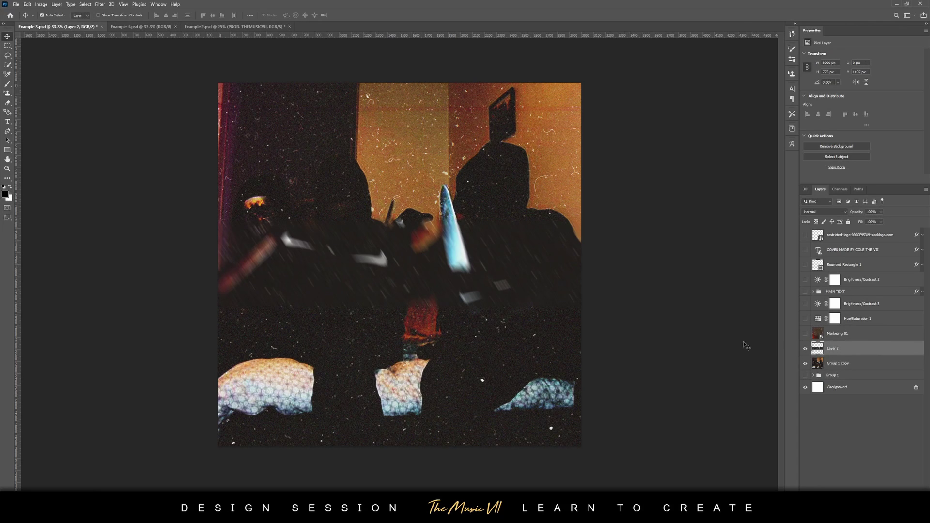
Step: Hide Layer 2 and duplicate the Group 1 copy layer at its original size
click(821, 364)
click(805, 349)
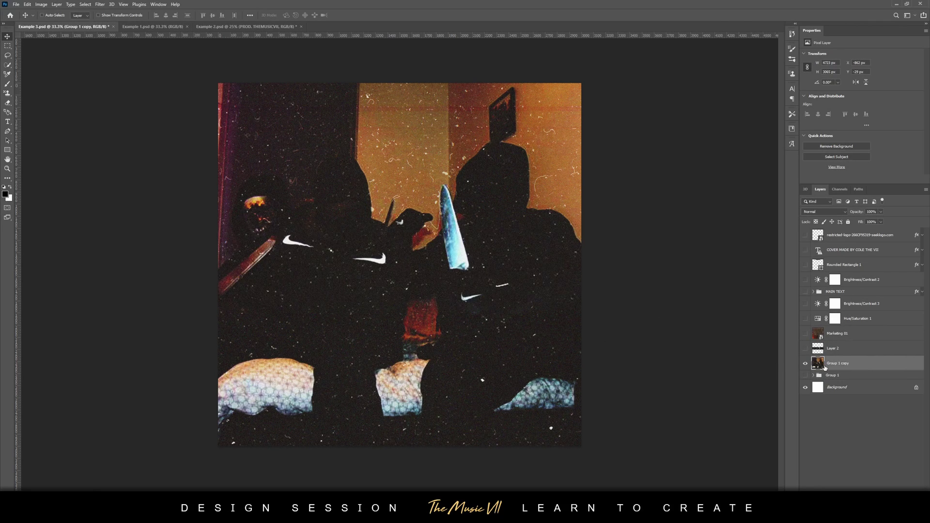
key(ctrl+j)
key(ctrl+t)
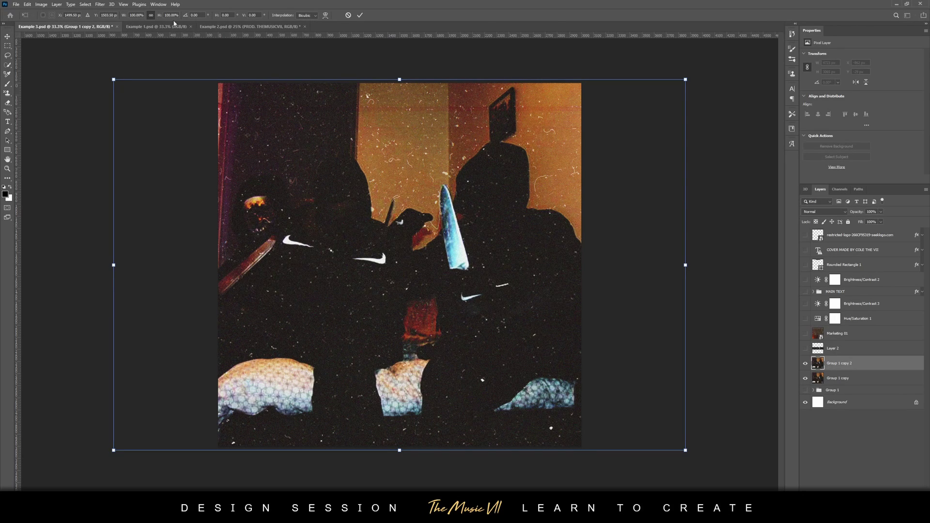
click(360, 15)
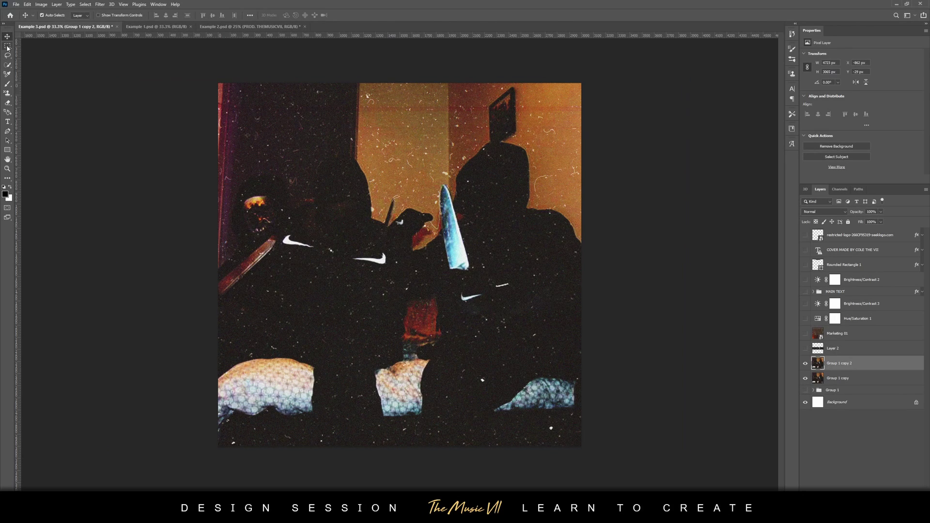
Step: Select a full-width band about 1047 px tall across the middle of the cover and copy it to a new layer
click(7, 45)
drag(192, 192, 591, 318)
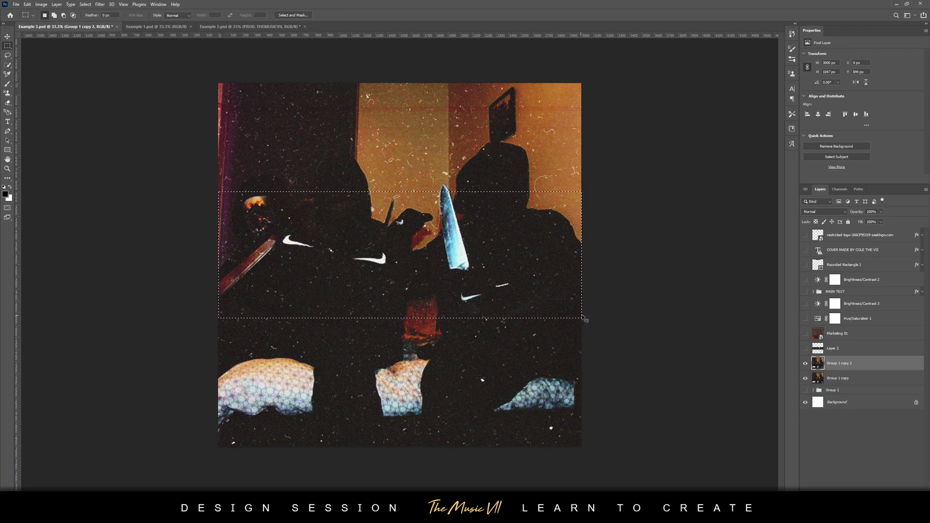
key(ctrl+j)
Step: Hide both Group 1 copies to isolate the copied strip, and undo a small trial move of it
click(805, 393)
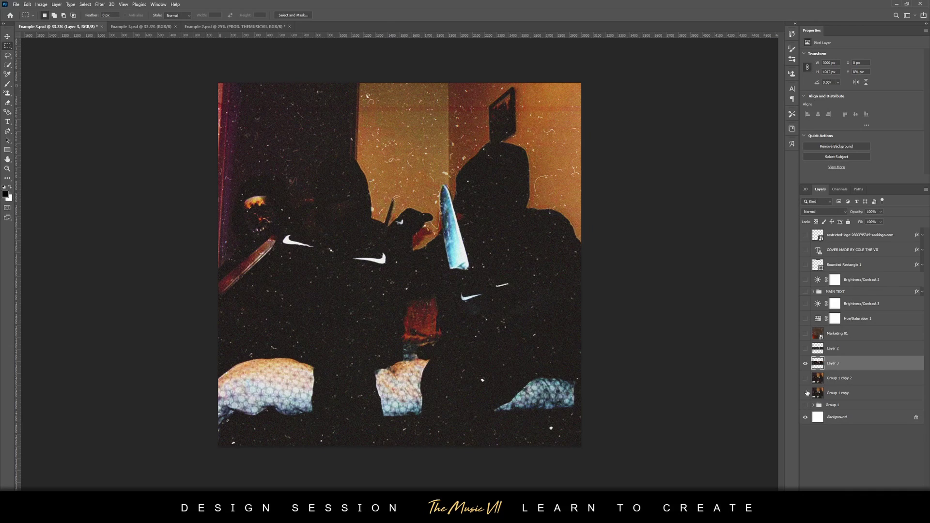
click(8, 37)
drag(465, 291, 465, 296)
key(ctrl+z)
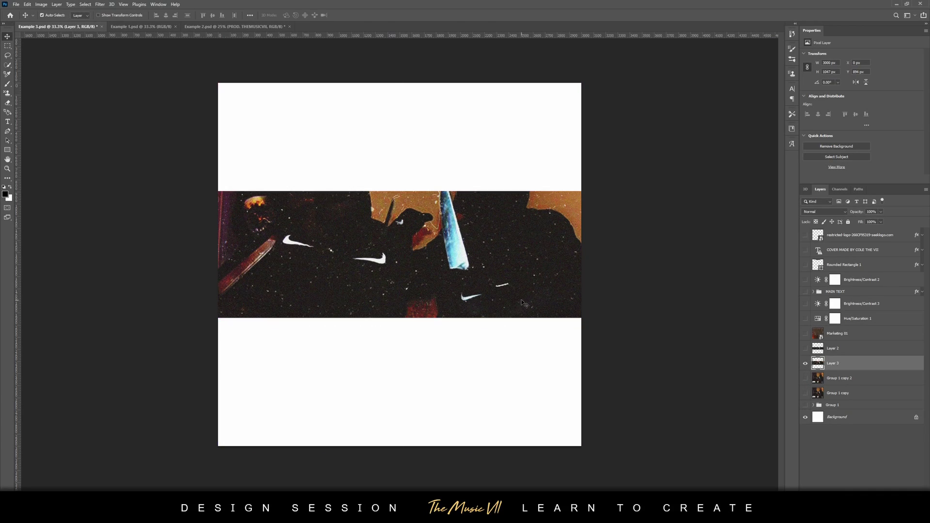
Step: Apply a Gaussian Blur with a 22.2-pixel radius to the copied middle strip
click(100, 5)
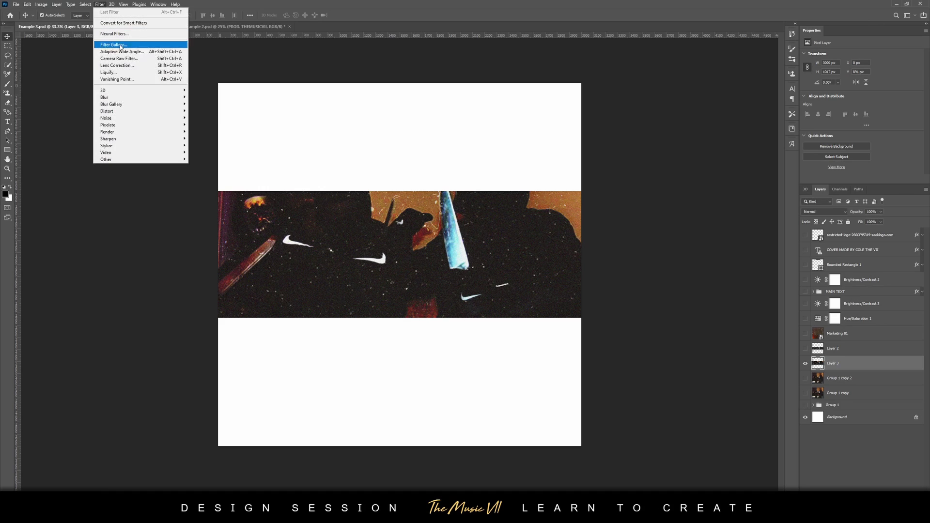
mouse_move(125, 98)
click(215, 125)
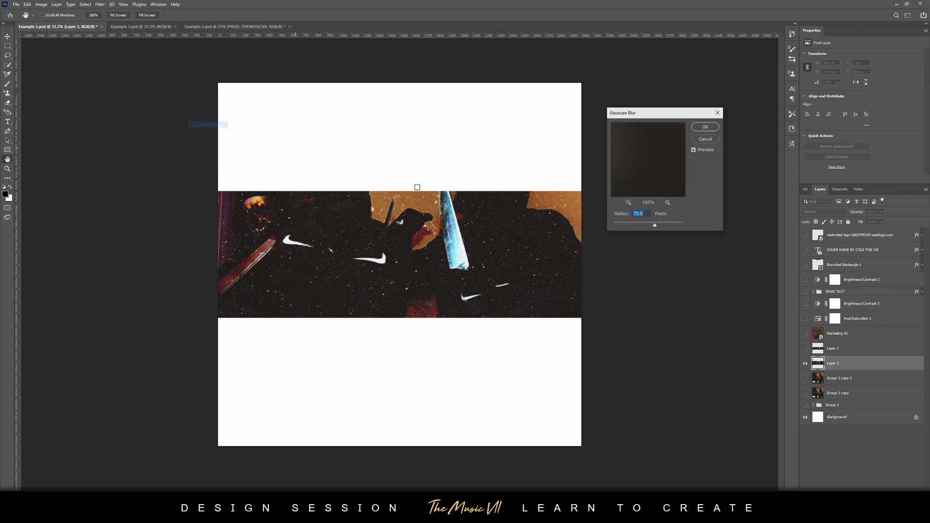
drag(634, 227, 643, 225)
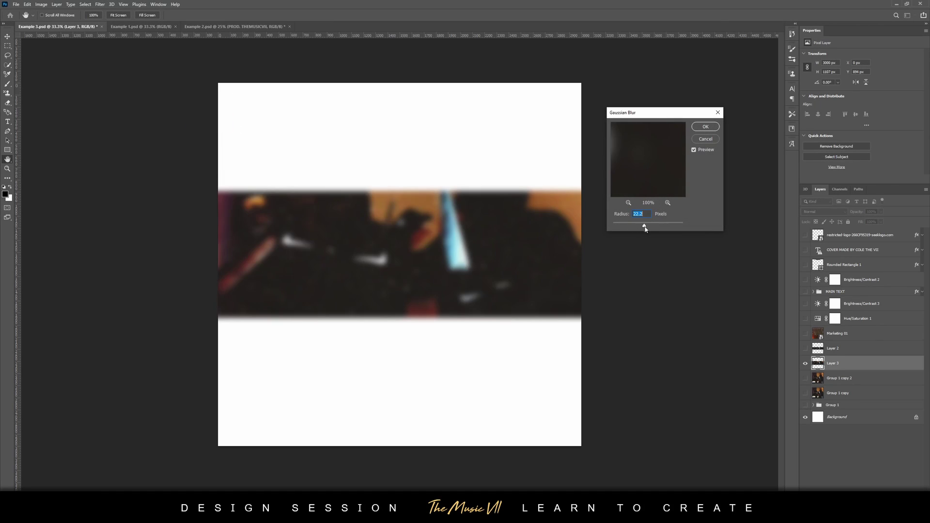
click(705, 126)
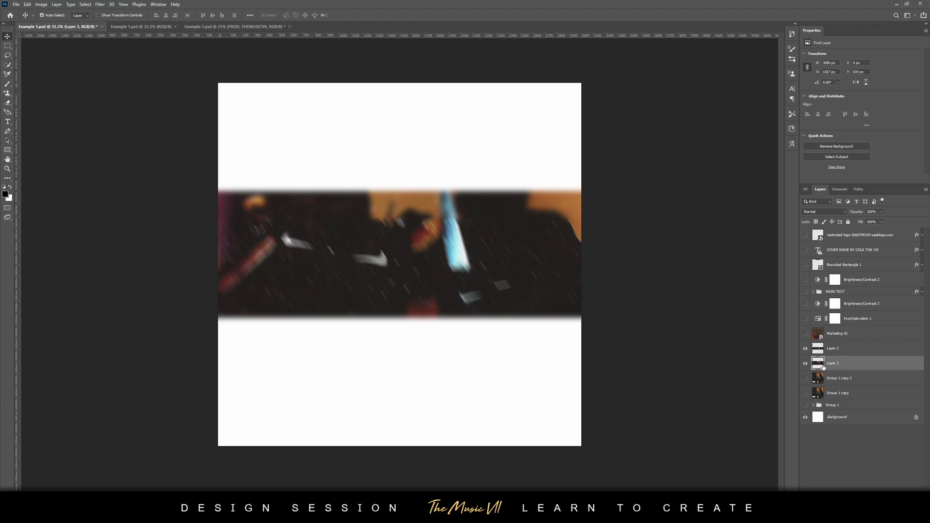
Step: Delete the practice strip layer, and show Group 1 copy 2 and the Marketing 01 texture with Layer 2 between them
key(Delete)
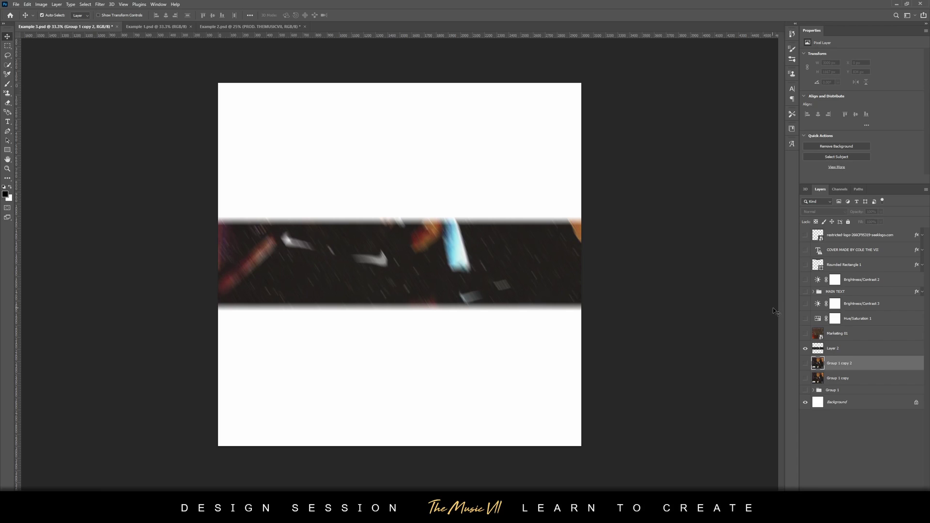
key(alt+bracketright)
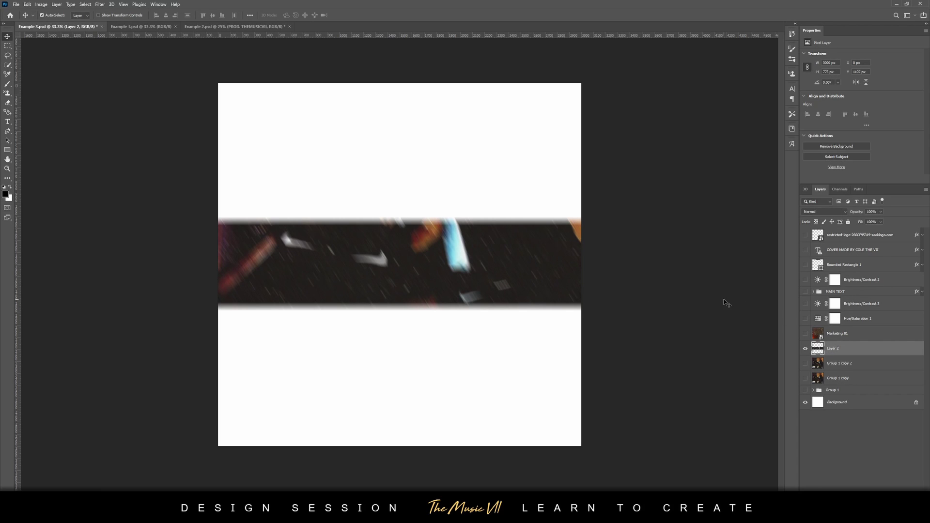
drag(804, 365, 806, 333)
click(821, 337)
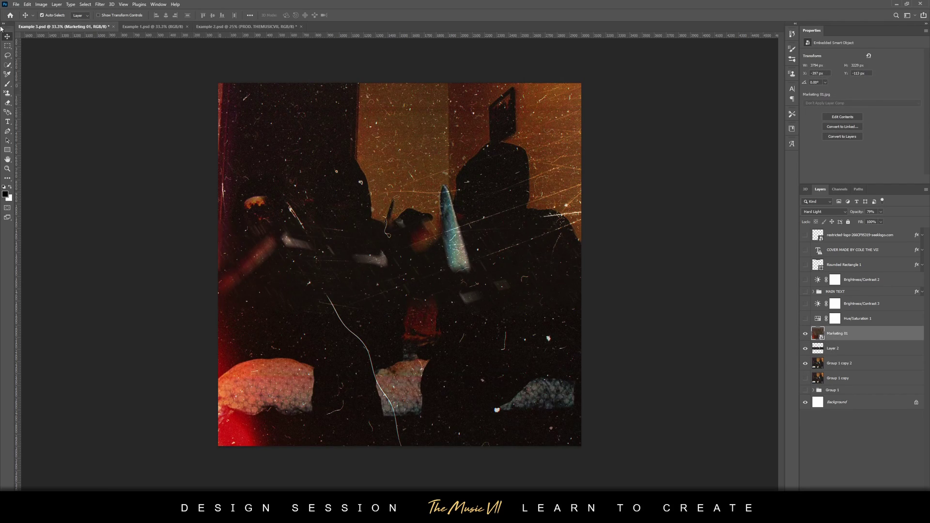
Step: Try repositioning the Marketing 01 texture, cancel the transform, and preview other blend modes before choosing Hard Light again
key(ctrl+t)
drag(321, 153, 373, 132)
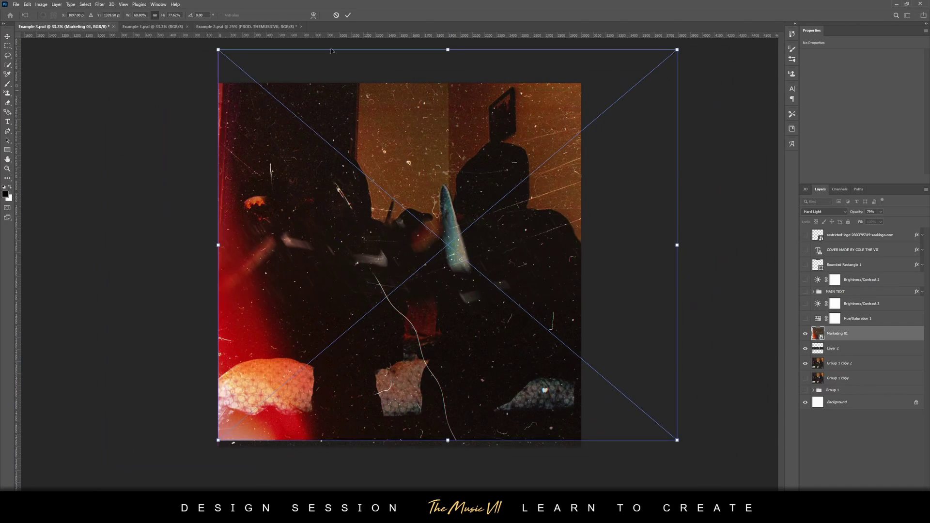
click(336, 16)
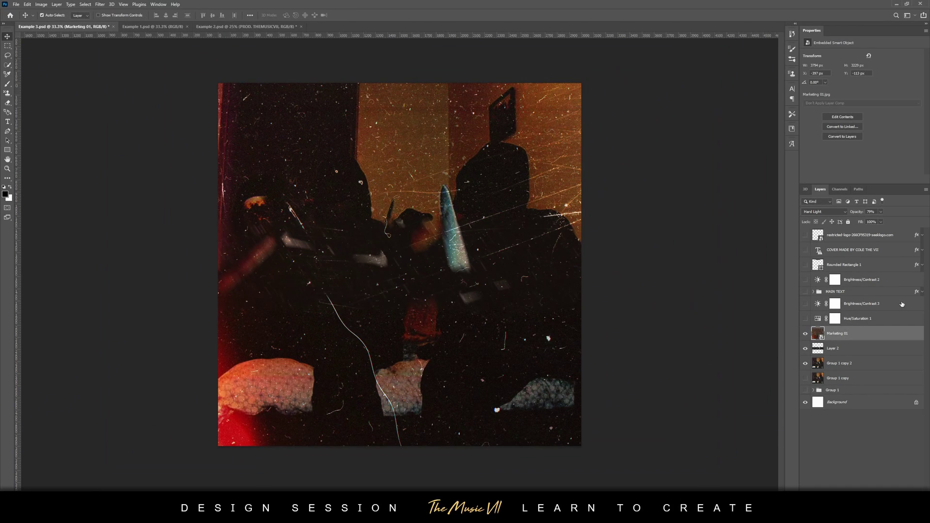
click(819, 215)
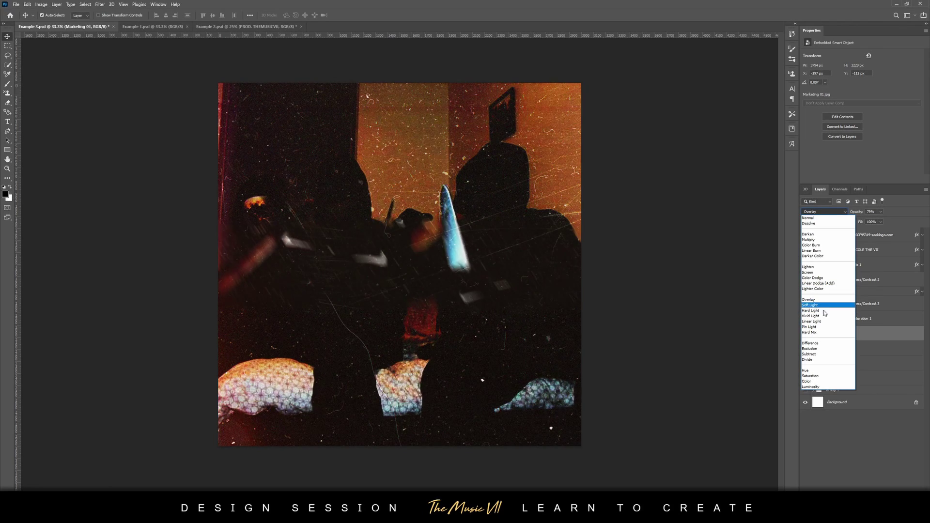
click(823, 310)
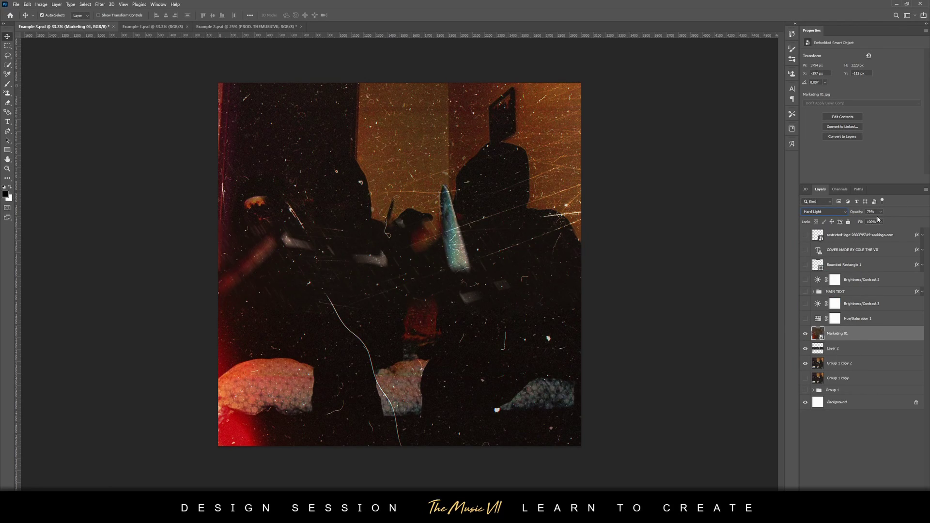
Step: Show the Hue/Saturation 1 and Brightness/Contrast 3 adjustment layers and examine the settings of each
click(805, 318)
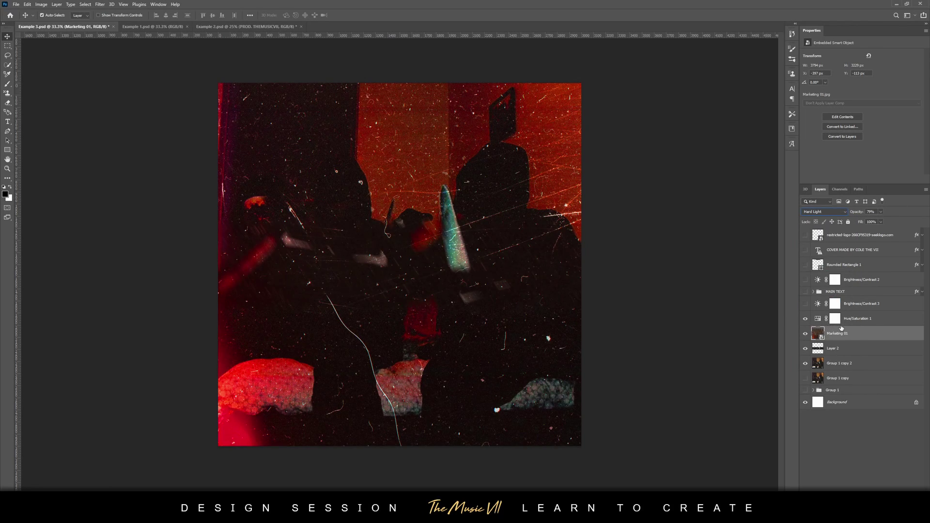
click(834, 319)
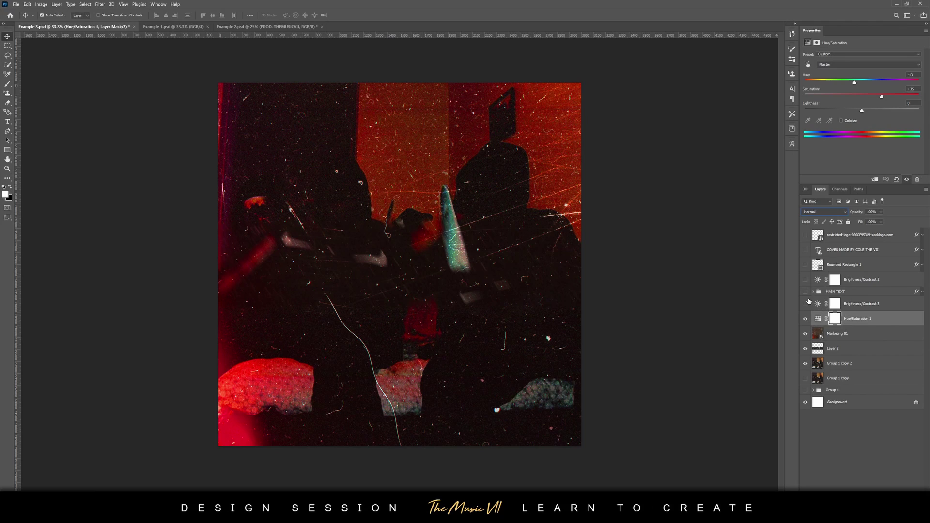
click(805, 303)
click(848, 305)
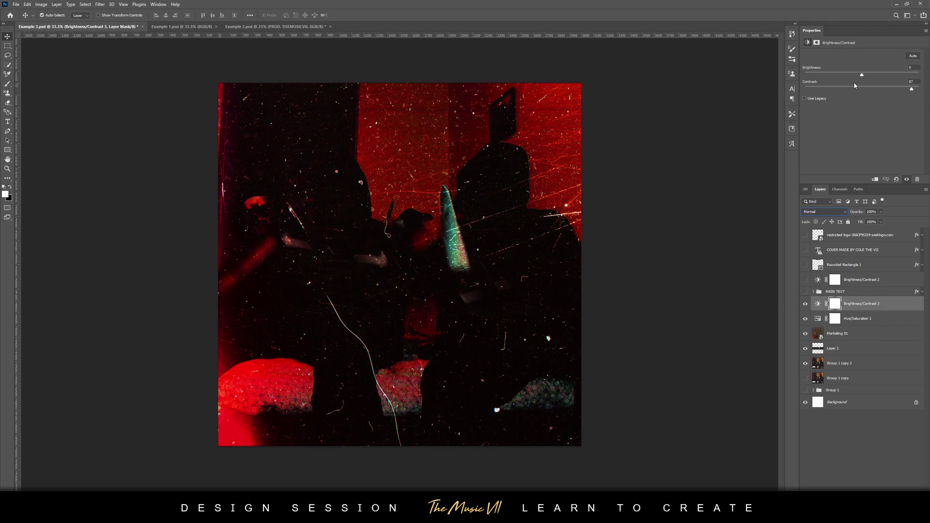
Step: Expand the MAIN TEXT group and show its title lettering on the cover
click(813, 292)
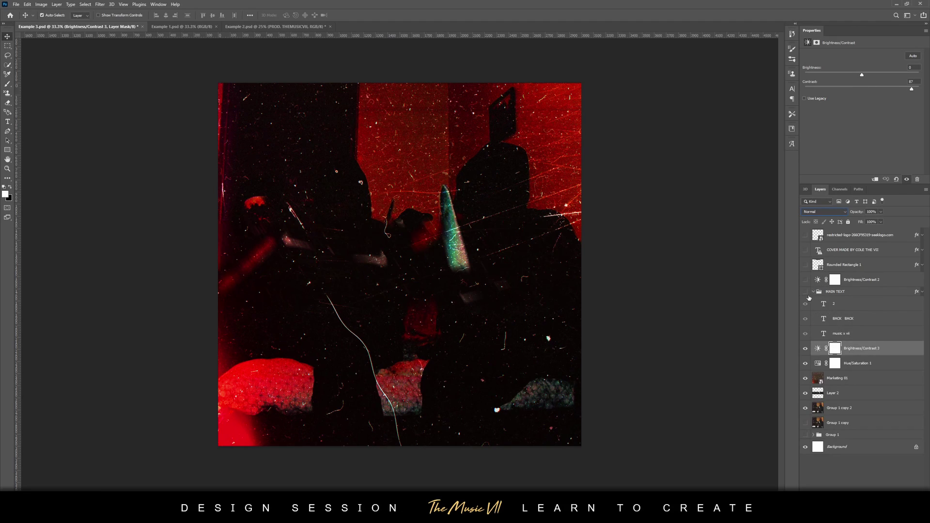
click(805, 292)
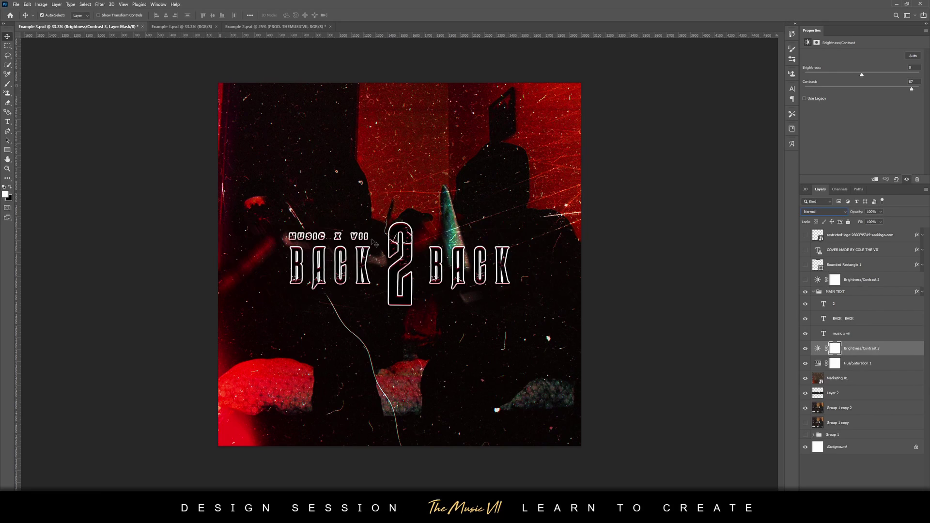
key(ctrl+plus)
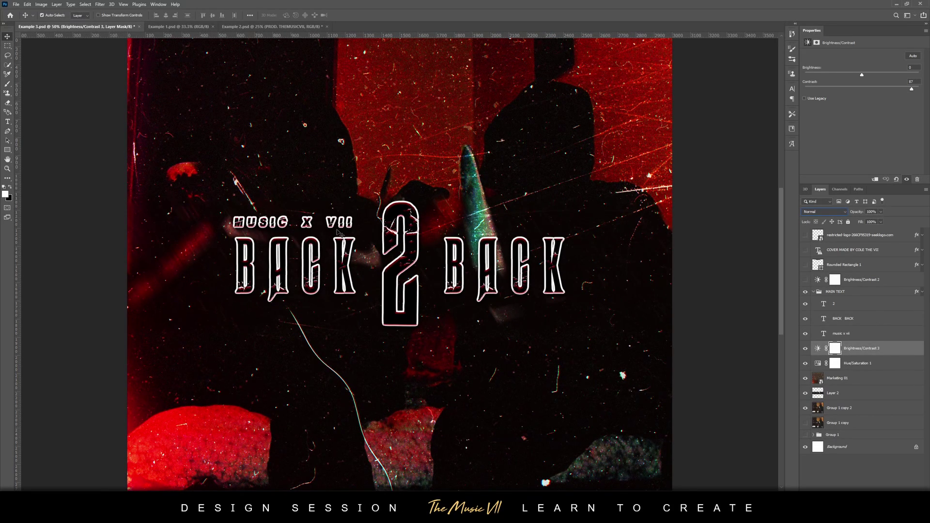
Step: Isolate the BACK BACK text layer within the MAIN TEXT group and inspect its font without changing the text
click(816, 318)
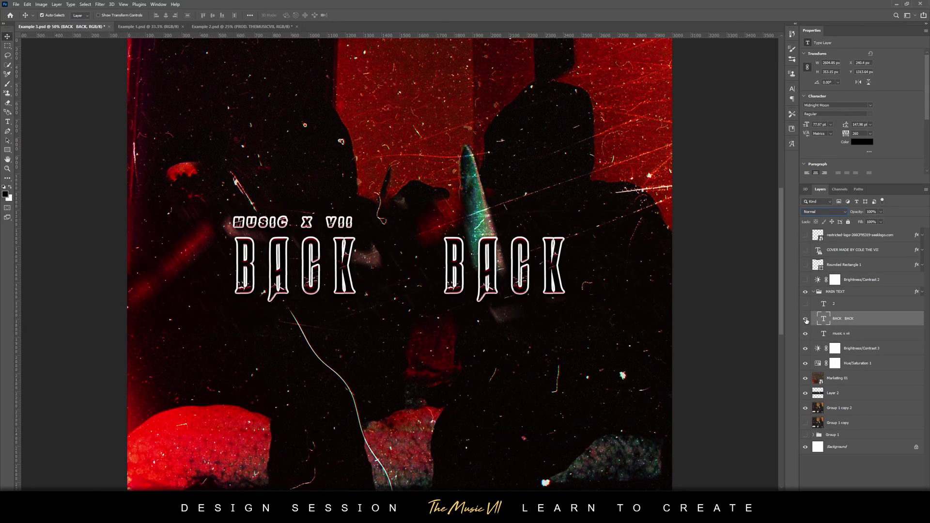
click(805, 320)
click(806, 305)
click(805, 318)
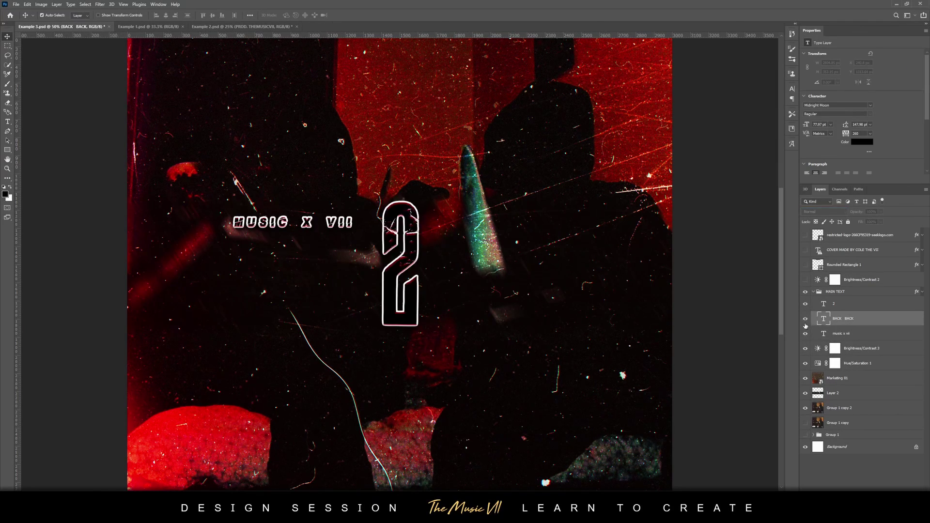
click(806, 304)
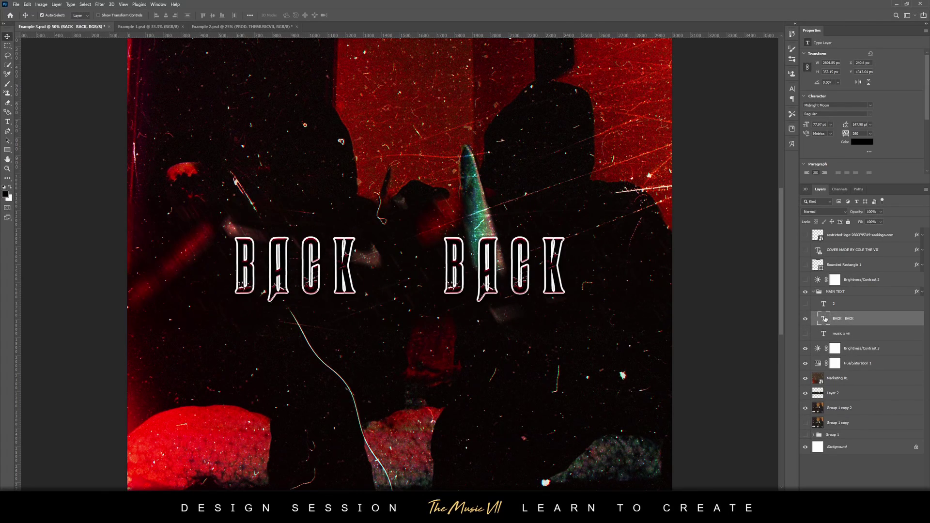
double_click(823, 318)
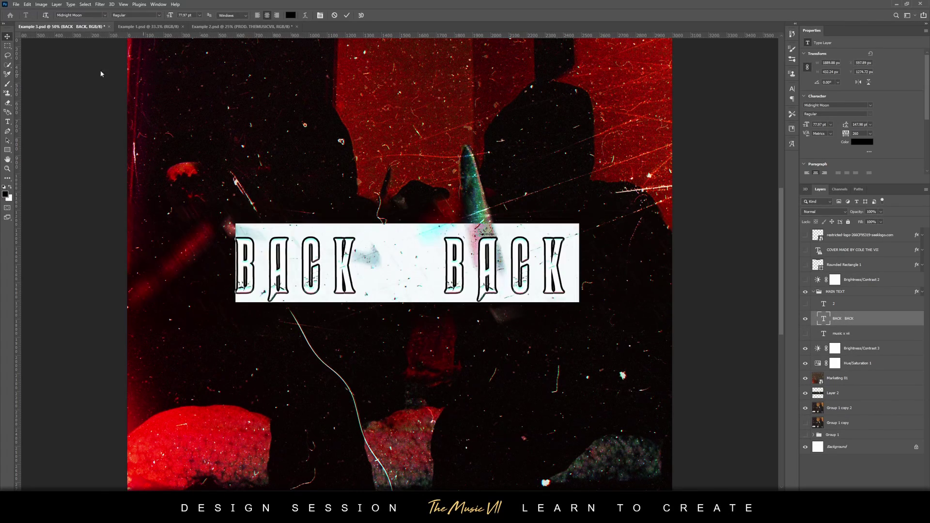
click(334, 15)
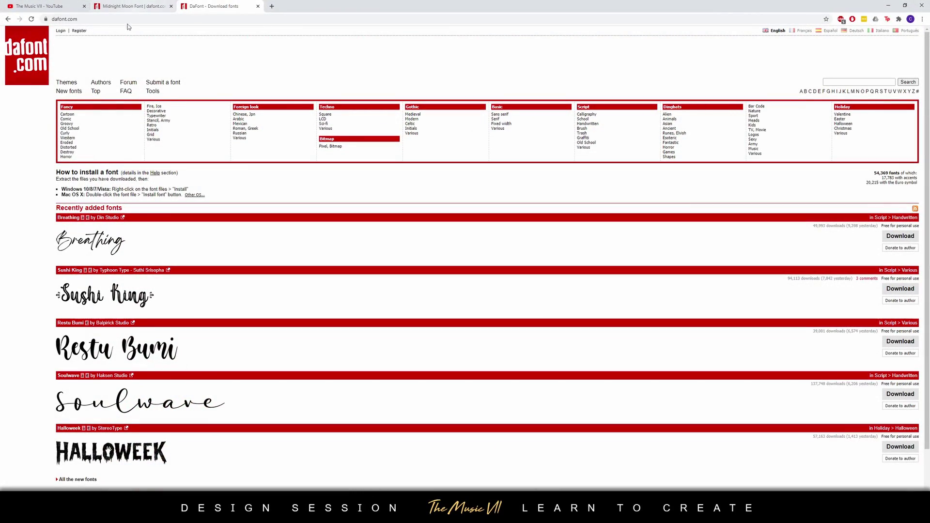
Step: Switch to dafont.com in the browser and look through the fonts in the Gothic category
scroll(239, 225, down, 2)
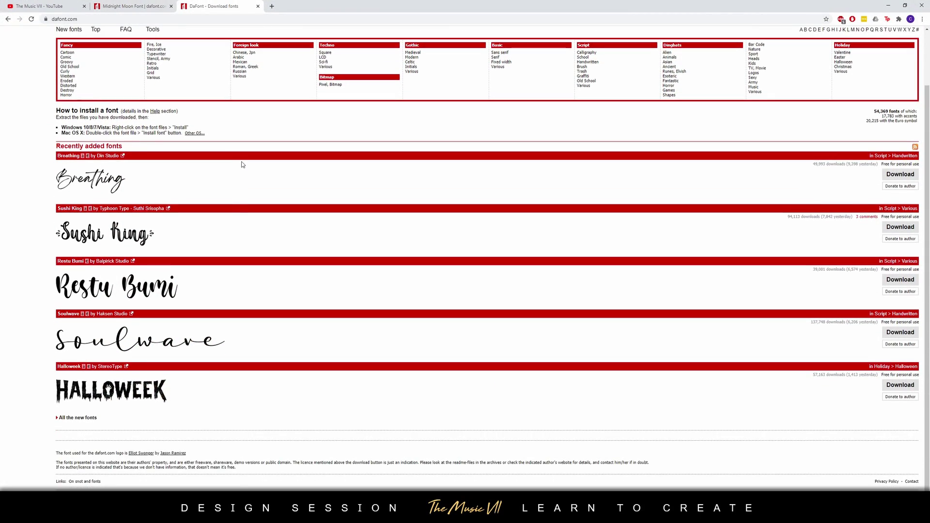
scroll(242, 164, up, 2)
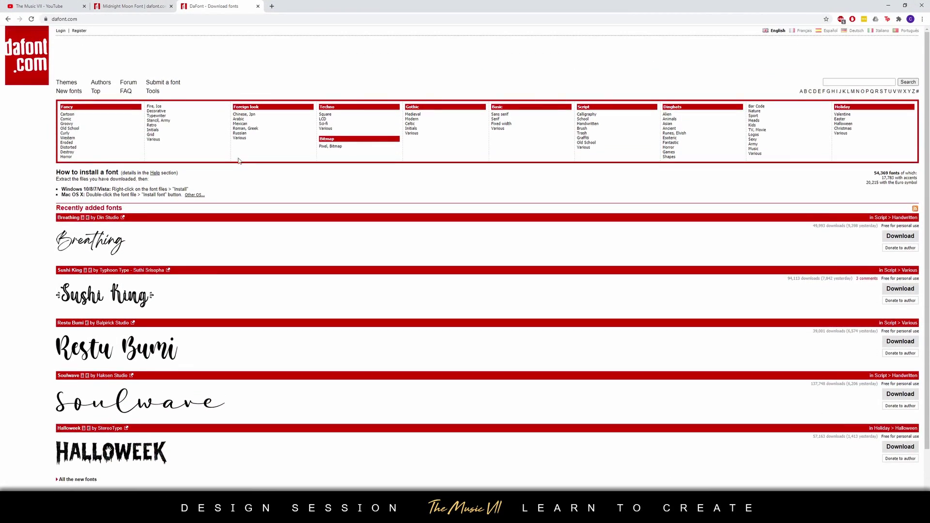
click(419, 108)
scroll(193, 184, down, 2)
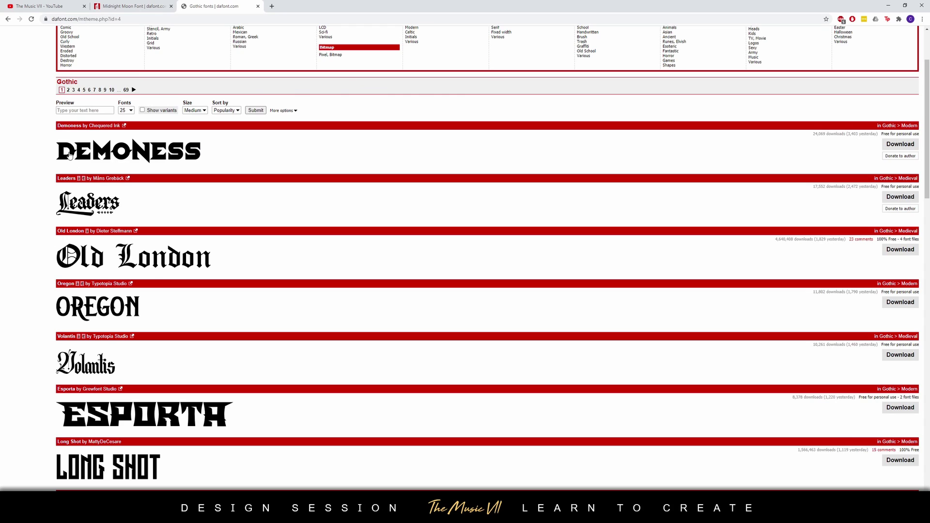
scroll(152, 201, down, 3)
scroll(151, 200, down, 3)
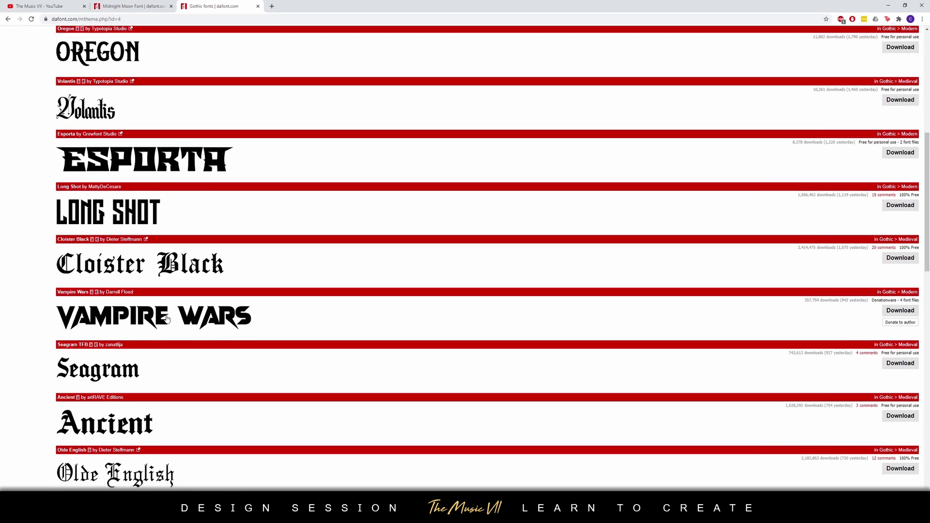
scroll(151, 201, down, 3)
Step: View the Midnight Moon font page, and return to the Gothic list to examine more similar fonts
click(118, 3)
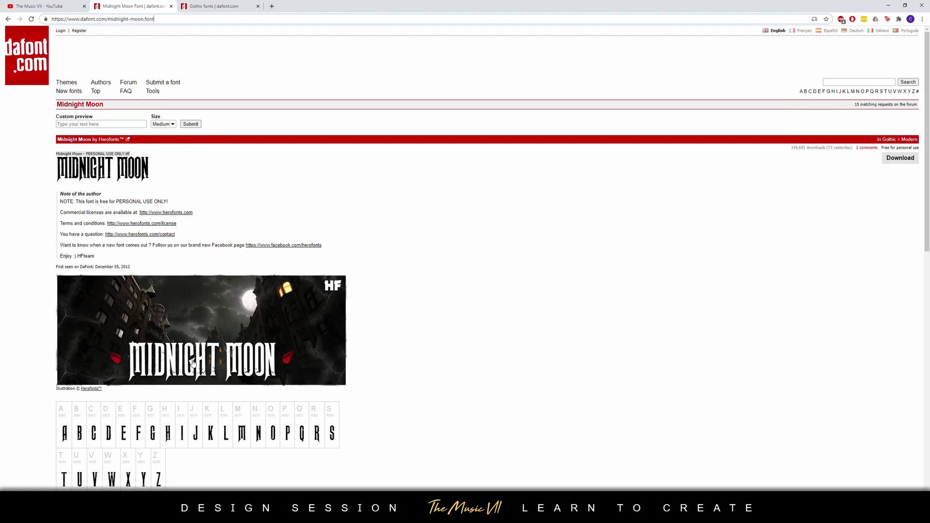
click(214, 6)
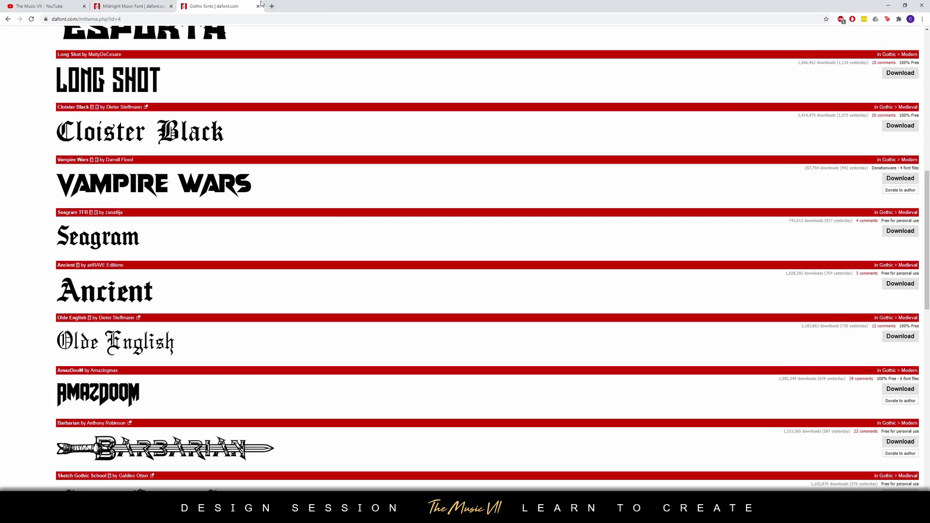
click(141, 5)
click(195, 3)
drag(928, 231, 929, 318)
scroll(307, 272, down, 5)
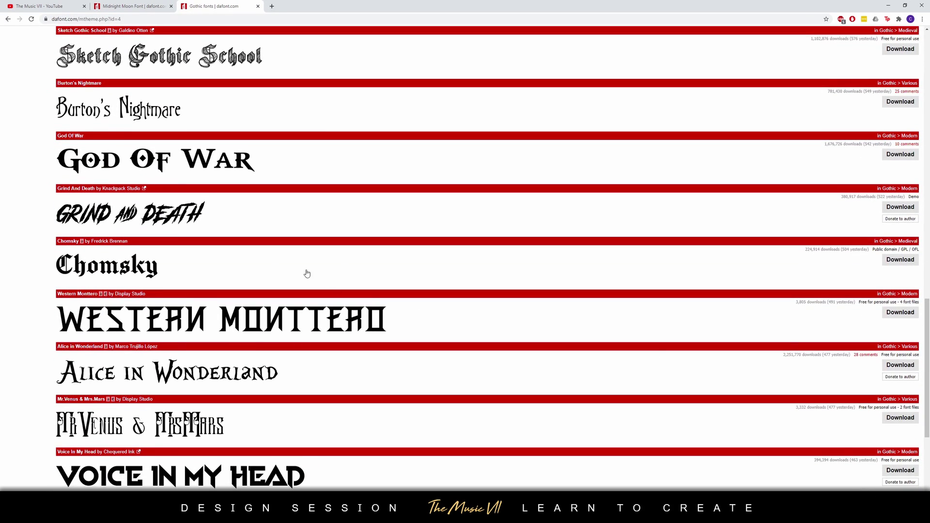
scroll(153, 206, down, 3)
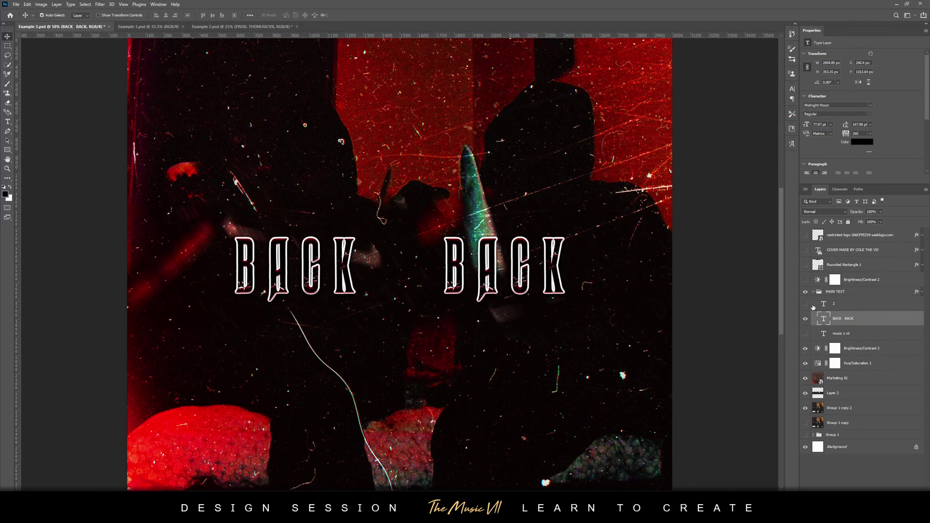
Step: Switch back to Photoshop, show the 2 text layer, and check its size with Free Transform, leaving it unaltered
click(805, 303)
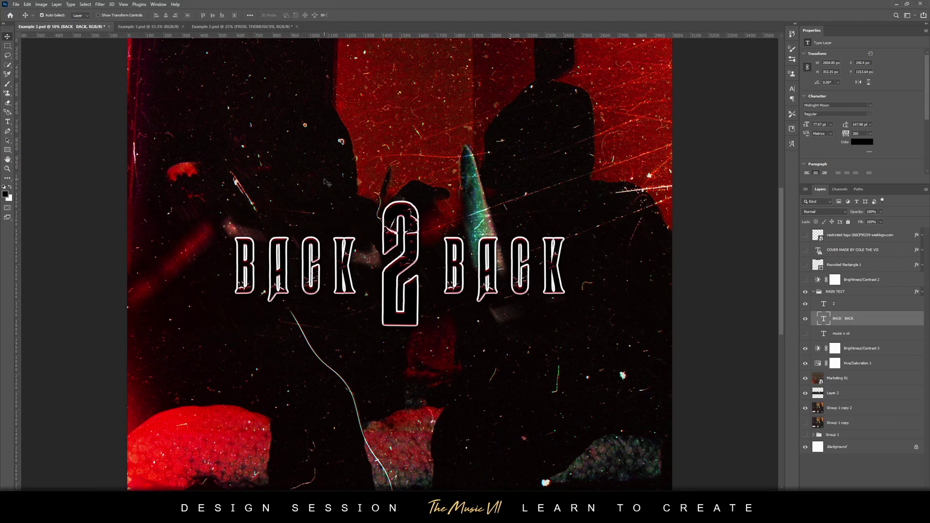
click(405, 225)
key(ctrl+t)
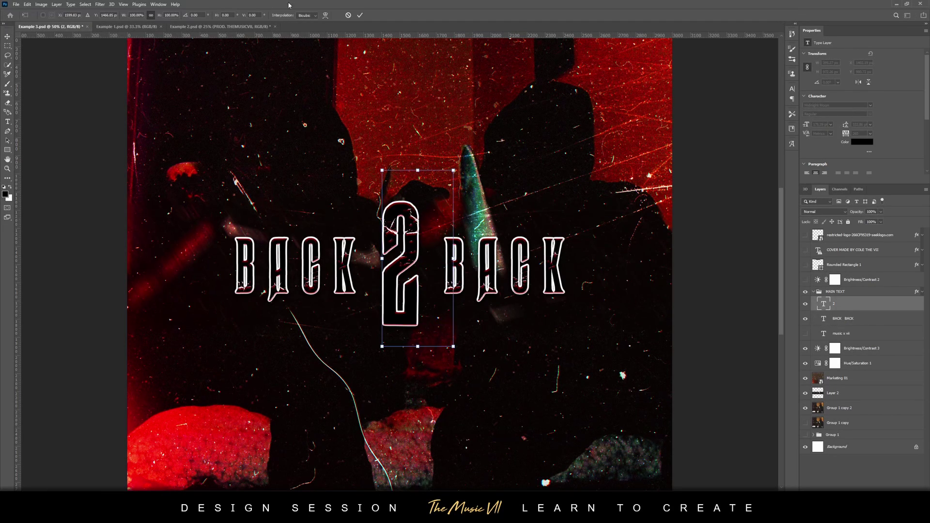
click(360, 15)
Step: Show the music x vii text layer in the MAIN TEXT group and inspect its font, leaving its wording unchanged
key(ctrl+minus)
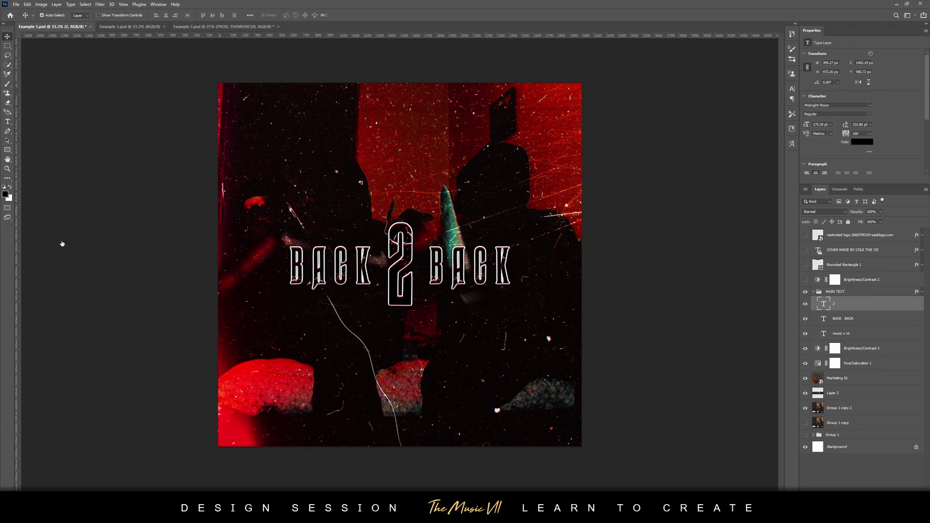
key(ctrl+plus)
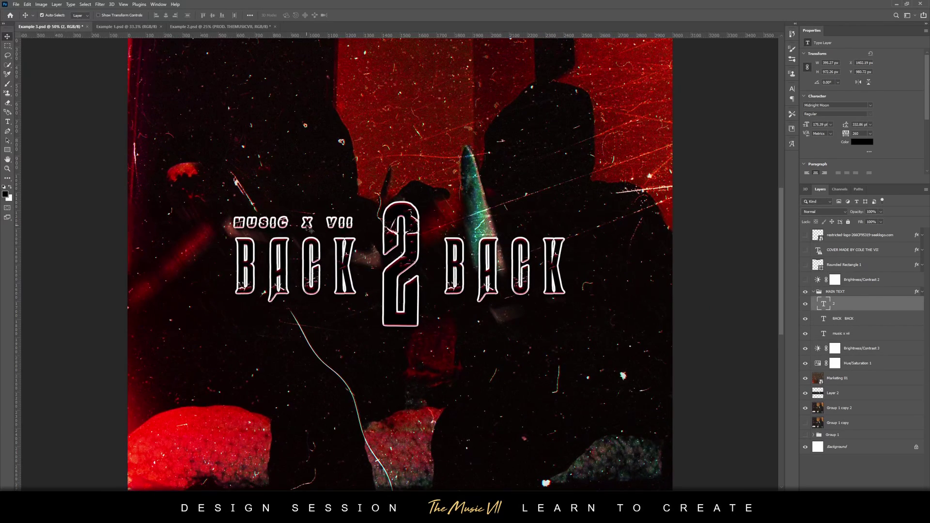
double_click(823, 333)
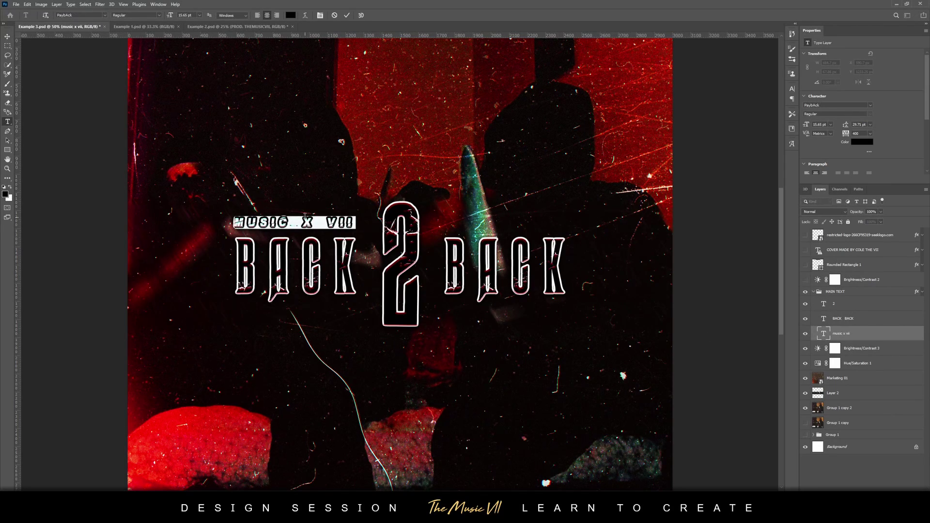
text(M)
click(335, 16)
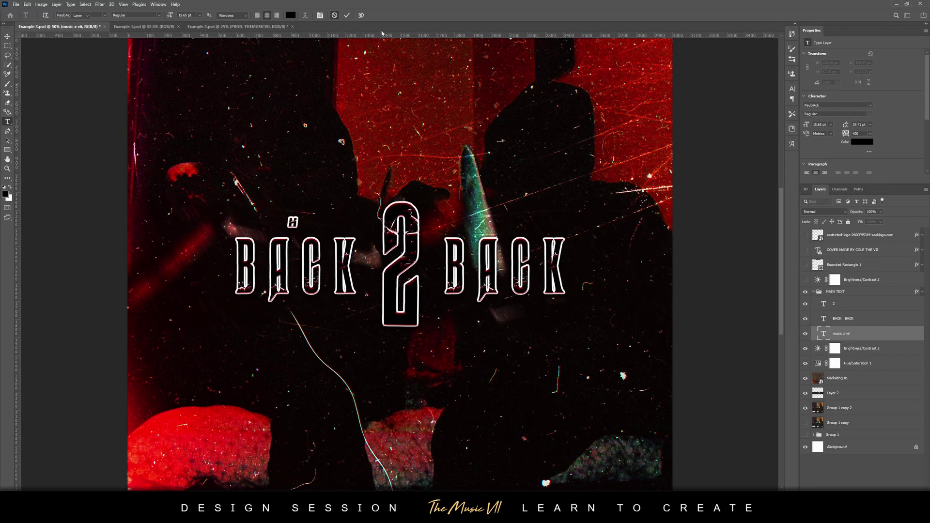
key(ctrl+minus)
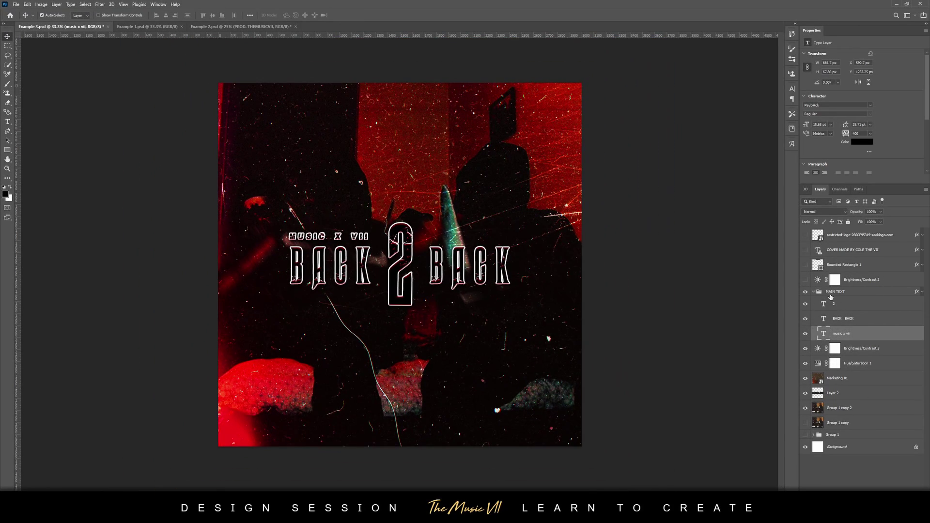
Step: Select the MAIN TEXT group, expand its list of effects and hide them all
click(921, 294)
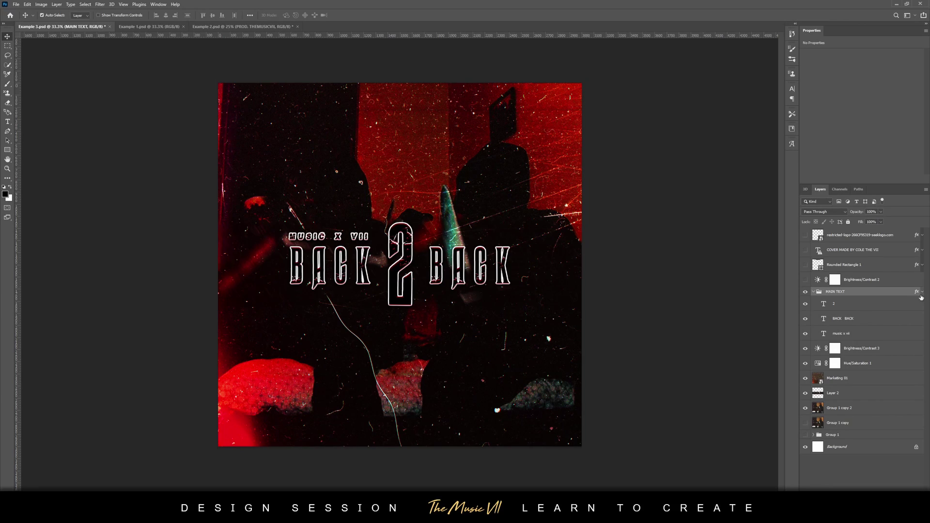
click(920, 293)
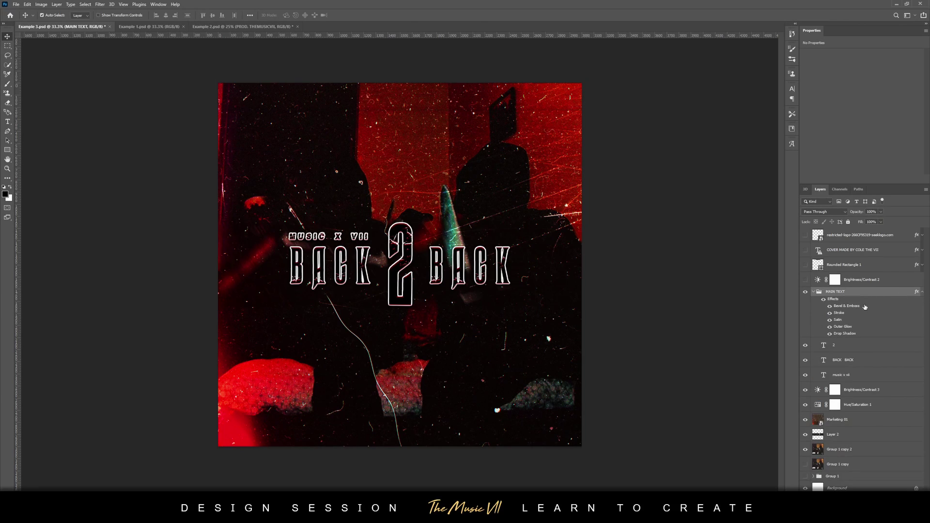
click(823, 300)
click(820, 348)
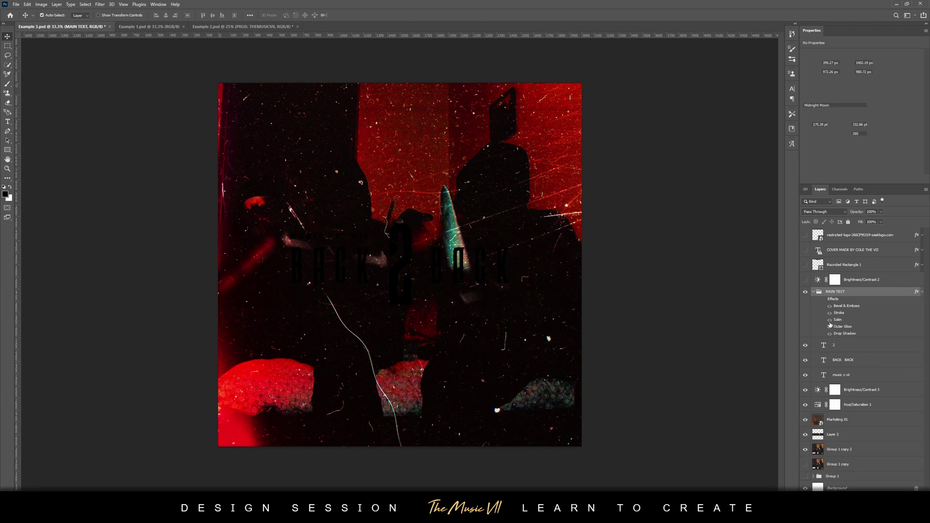
Step: Add a white Color Overlay with Normal blend mode and 100% opacity to the MAIN TEXT group
click(838, 293)
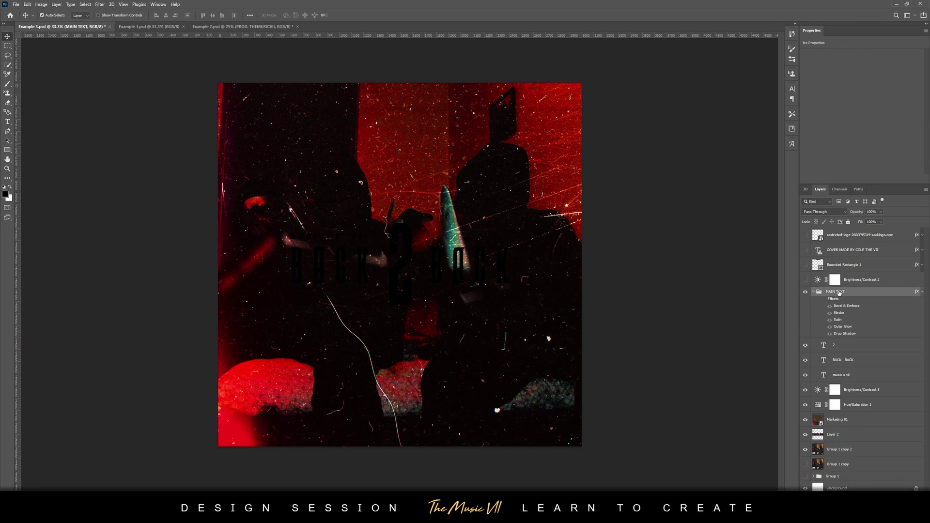
right_click(838, 293)
click(612, 259)
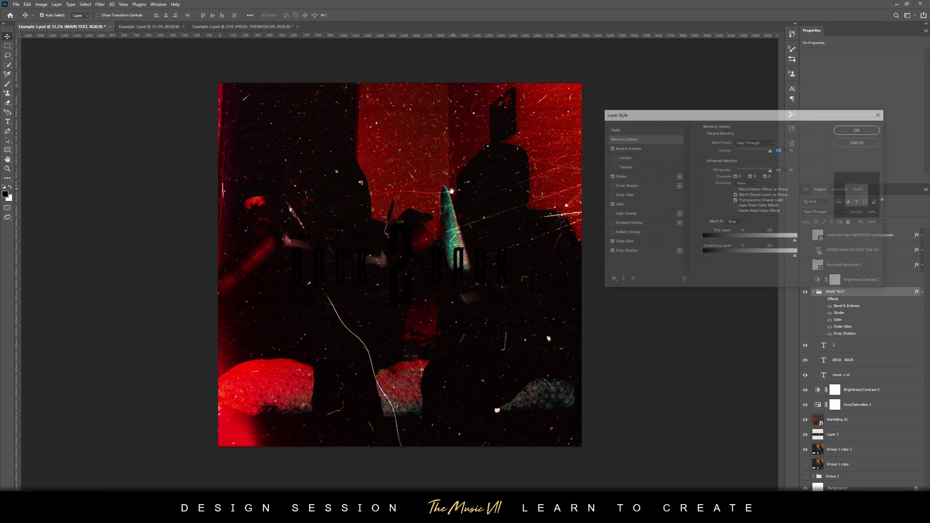
click(611, 216)
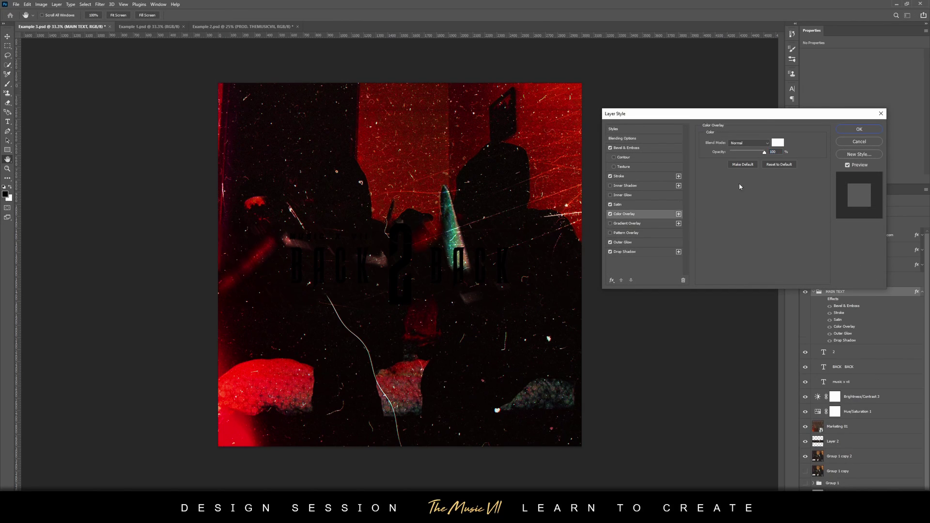
click(854, 131)
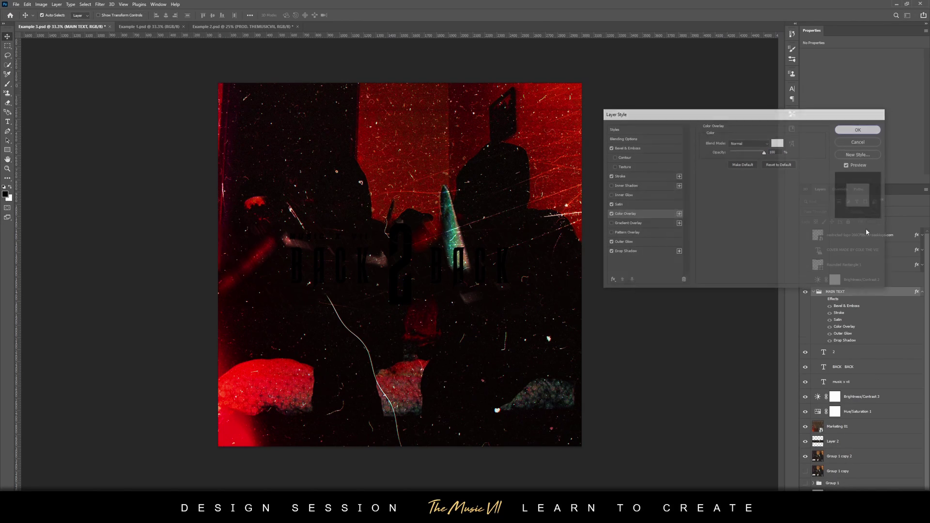
Step: Turn the MAIN TEXT group's effects back on, then hide every individual effect except Color Overlay to view the plain white title
click(823, 301)
click(829, 314)
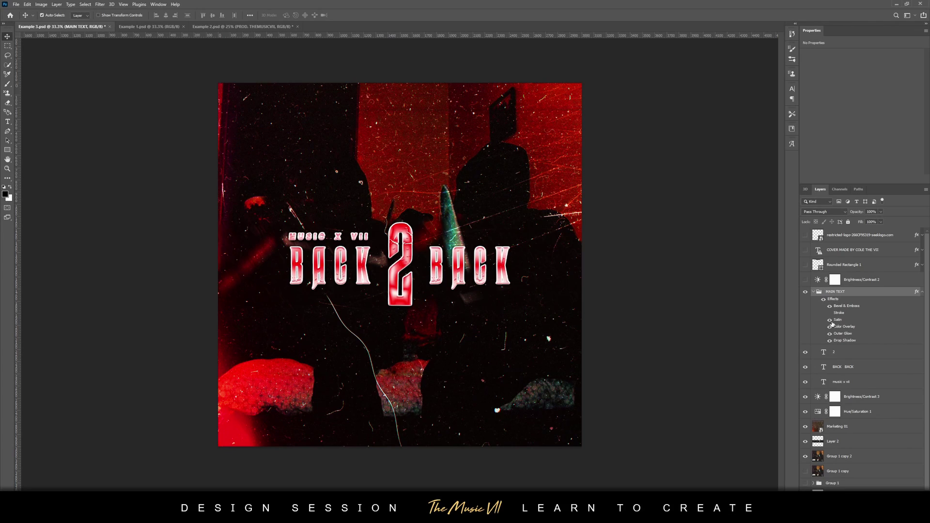
click(830, 320)
click(830, 334)
click(830, 340)
click(829, 306)
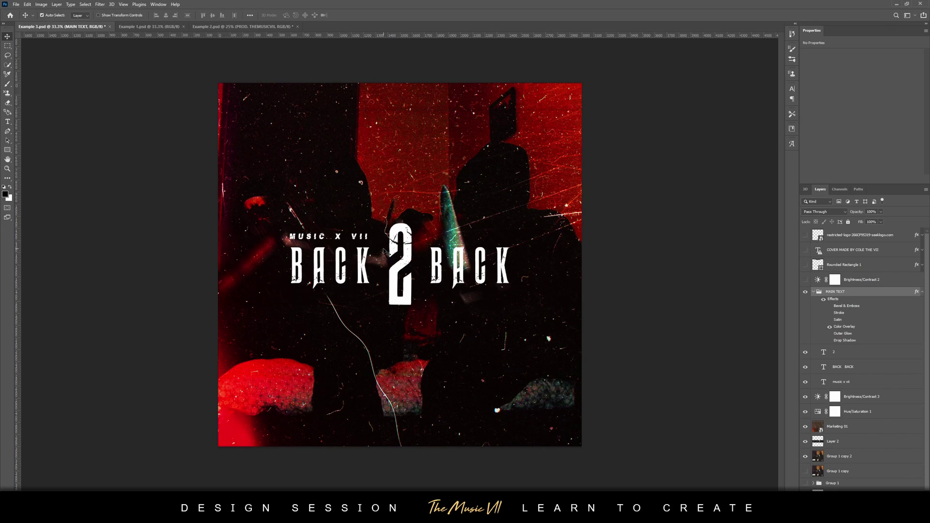
key(ctrl+plus)
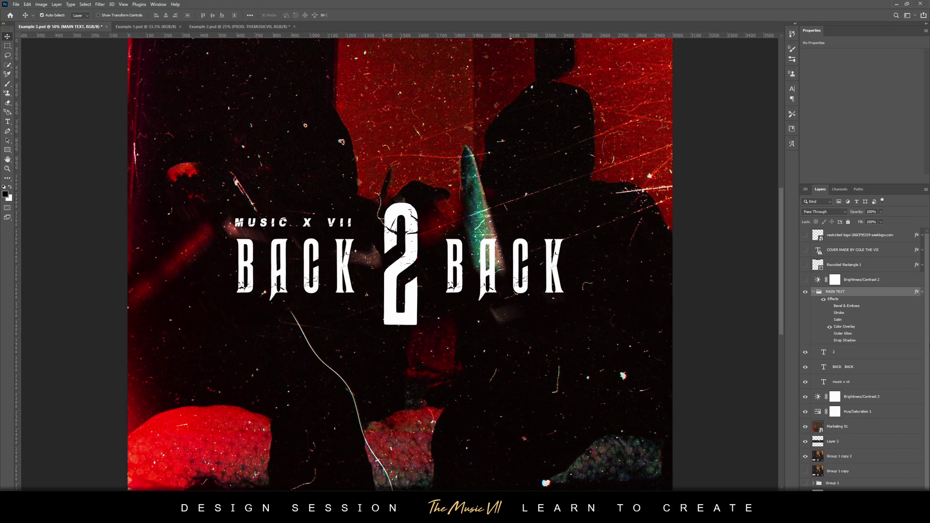
Step: Restore the MAIN TEXT group's Bevel & Emboss, Stroke, Satin, Outer Glow and Drop Shadow effects, and hide Color Overlay
click(829, 306)
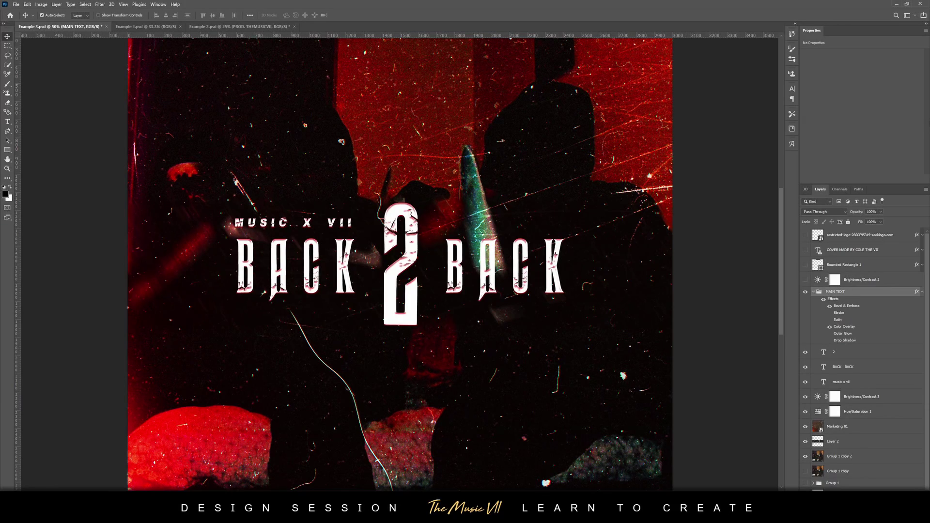
click(830, 313)
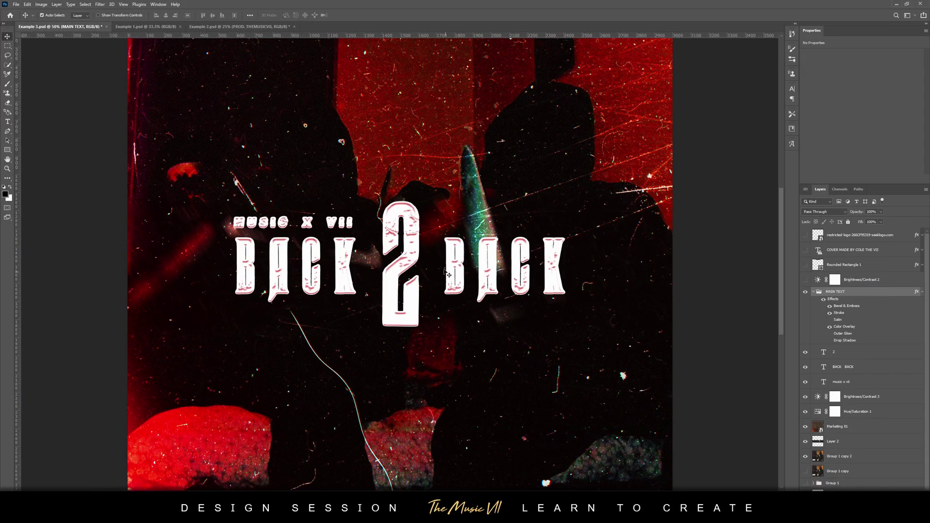
click(831, 329)
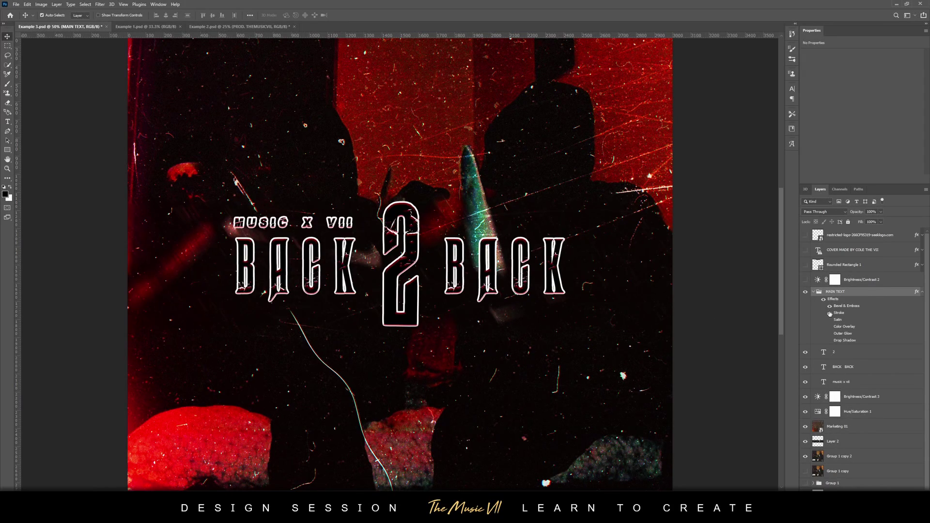
click(829, 313)
click(829, 306)
click(829, 306)
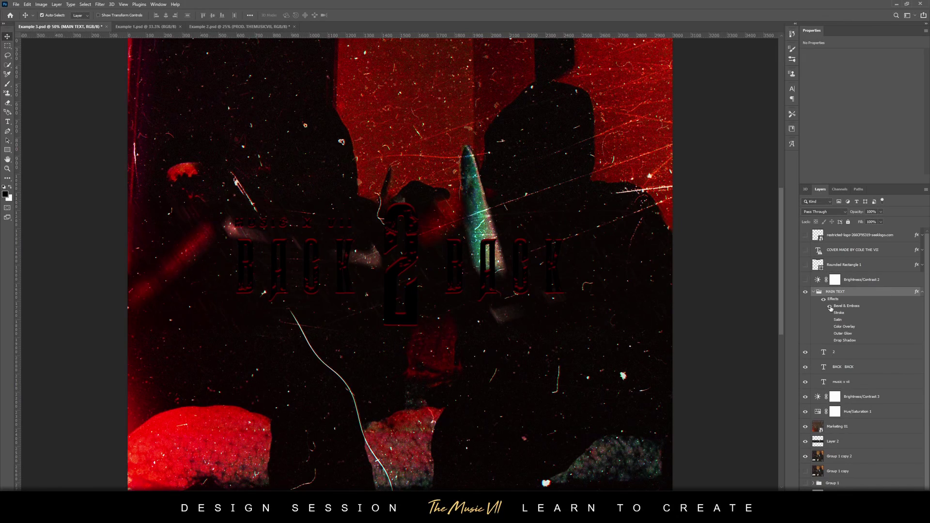
click(829, 312)
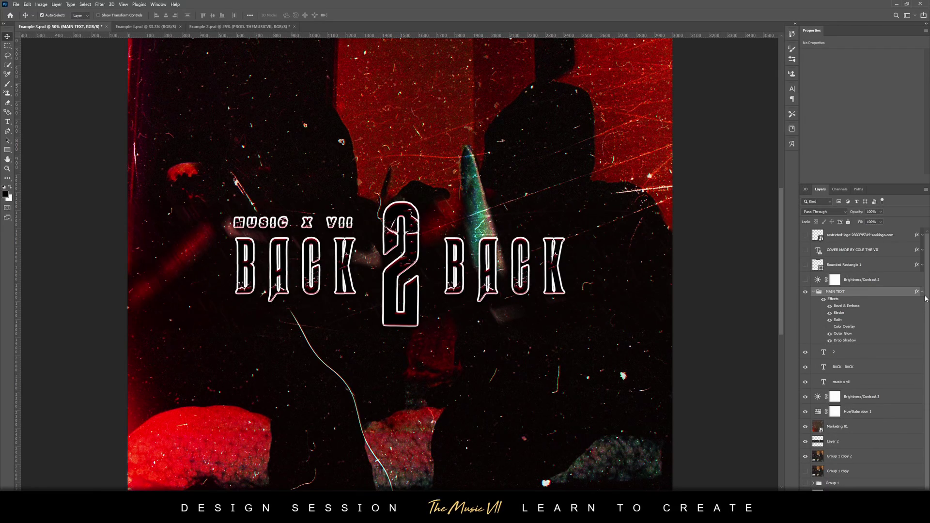
Step: Collapse the MAIN TEXT group and its effects, and show the Brightness/Contrast 2 layer, comparing the cover with and without it
click(814, 292)
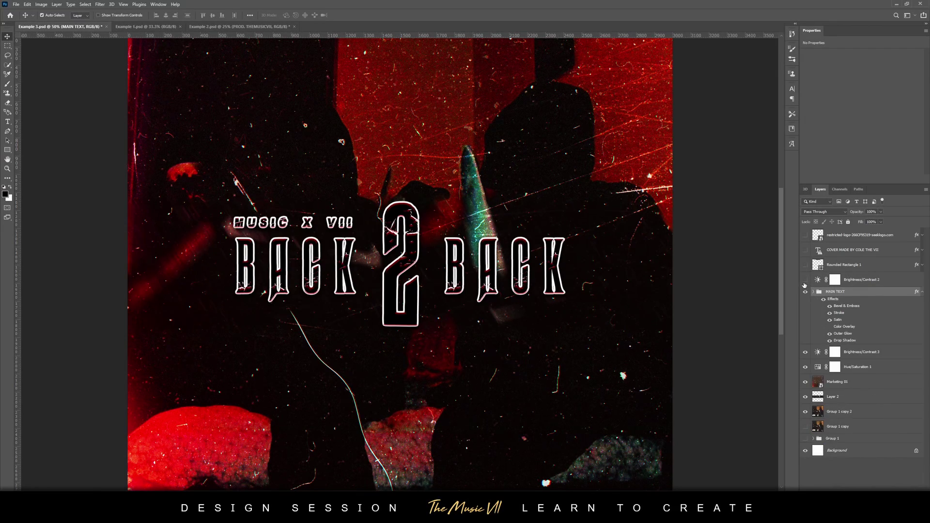
click(923, 293)
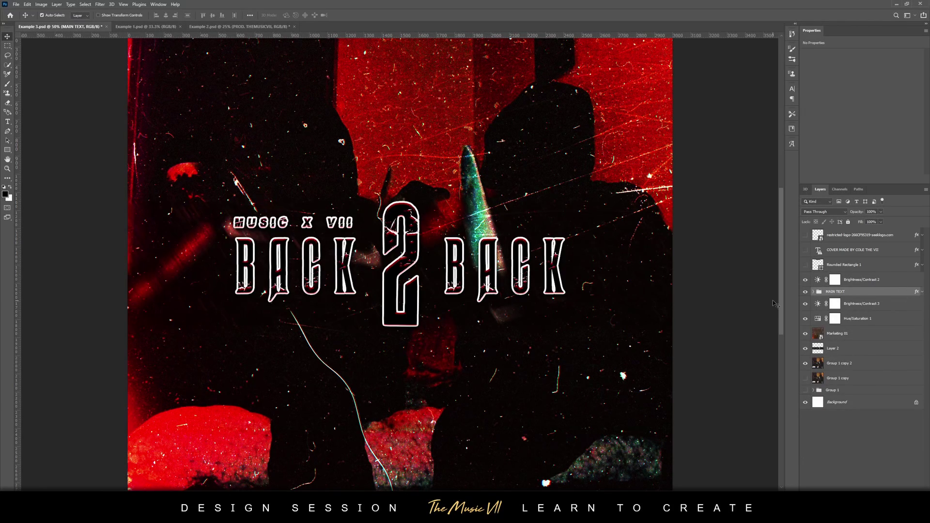
click(804, 280)
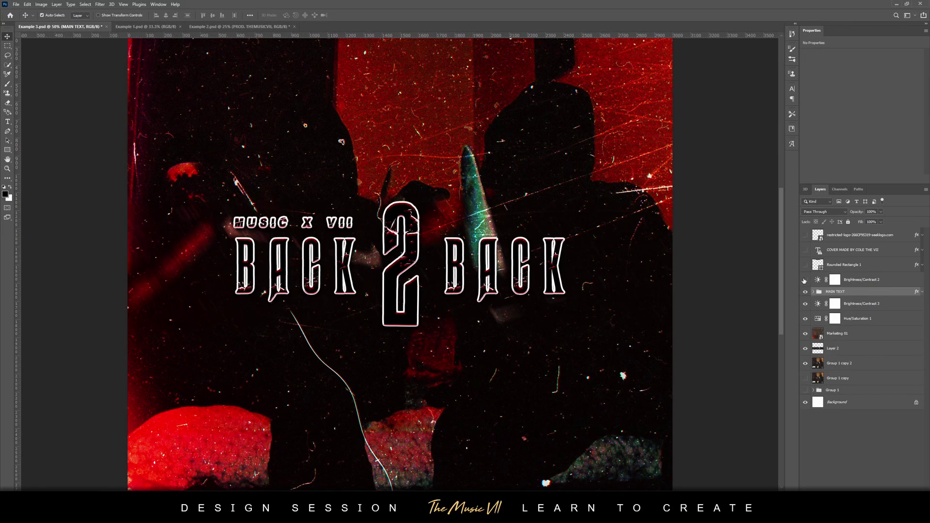
click(804, 280)
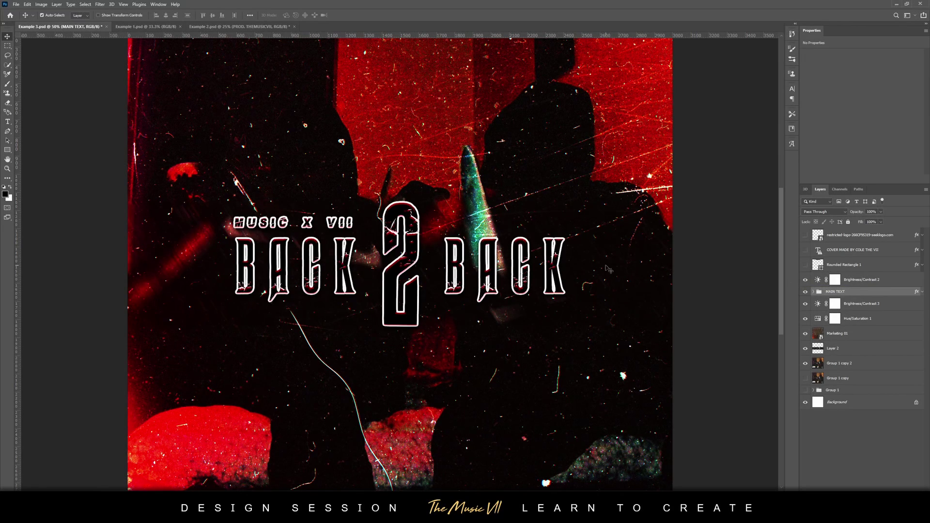
key(ctrl+minus)
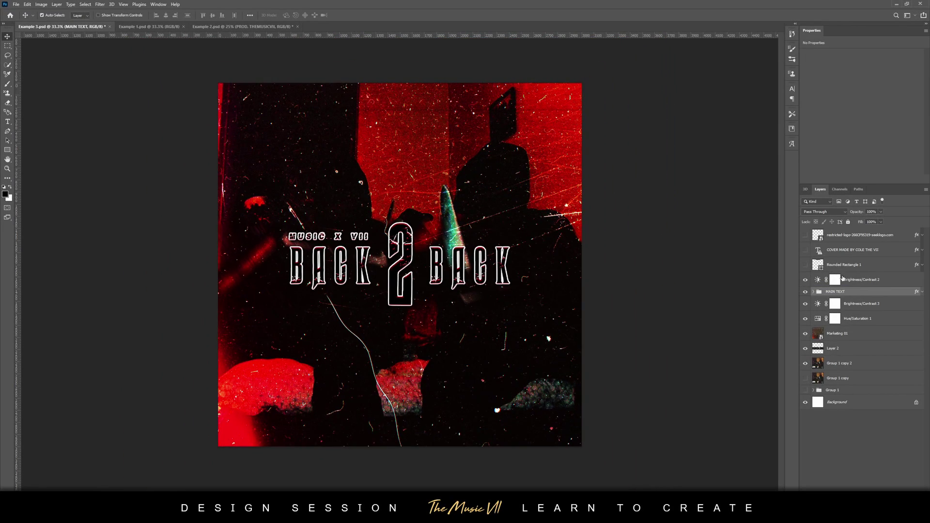
Step: Select the Rounded Rectangle 1 layer and show the black bar at the cover's upper edge
click(845, 265)
key(ctrl+plus)
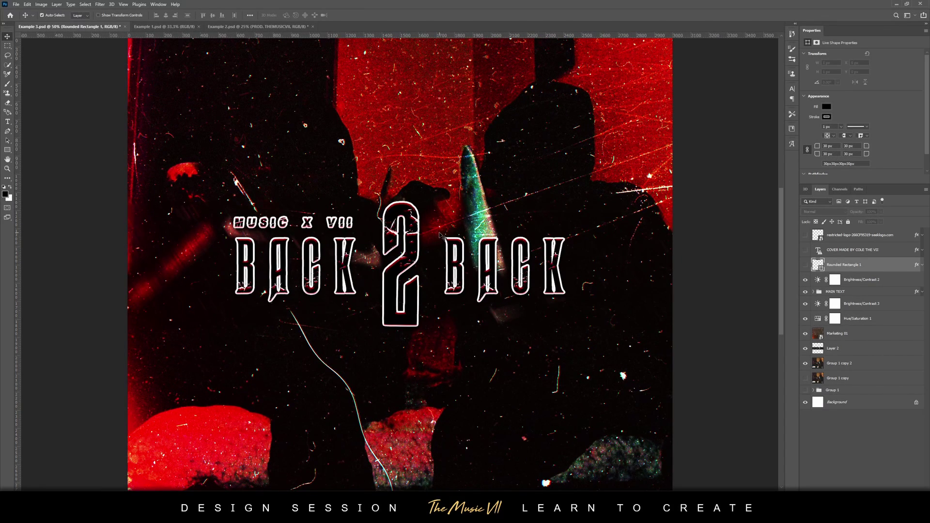
key(ctrl+minus)
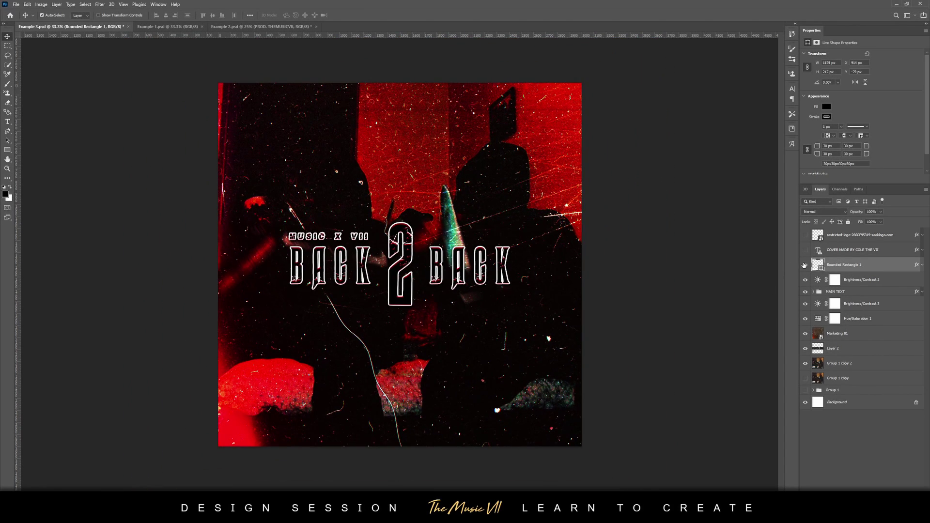
click(804, 264)
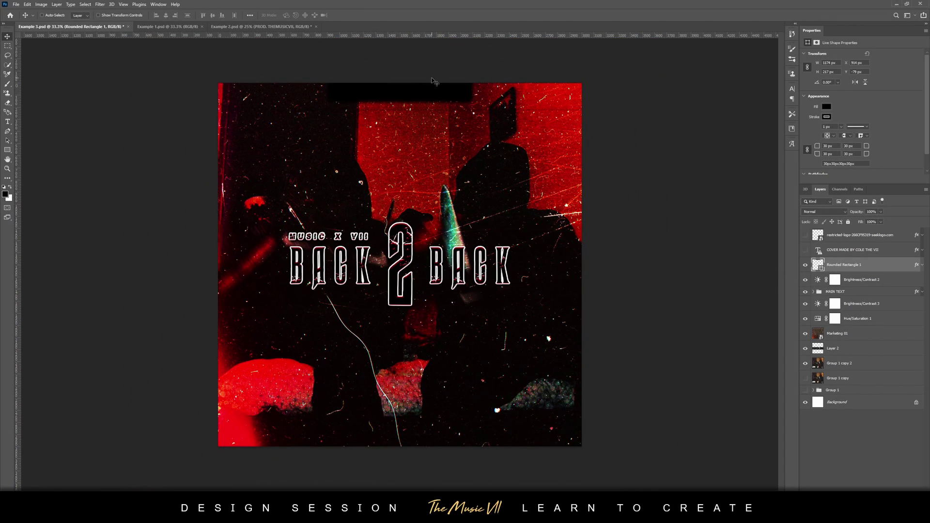
key(ctrl+plus)
scroll(494, 145, up, 3)
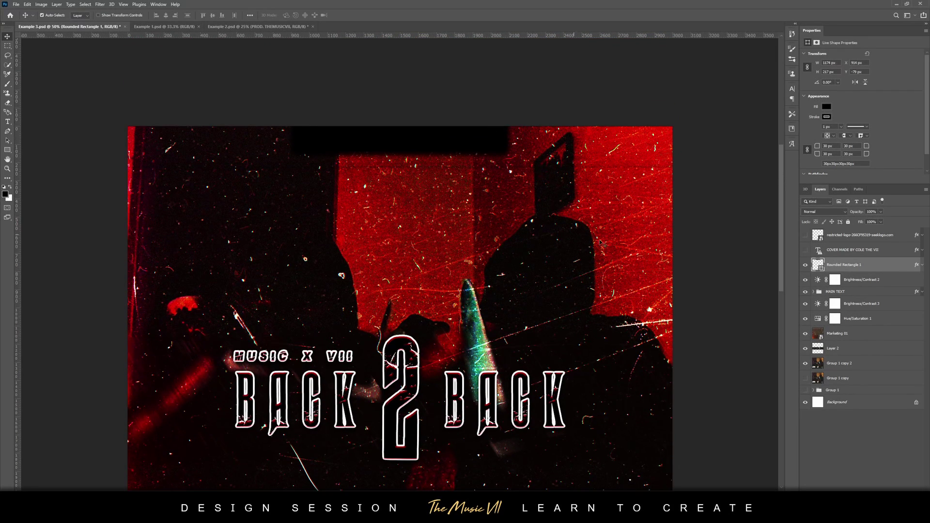
Step: Show the cover credit text layer on the black bar and the restricted logo layer above it
click(804, 250)
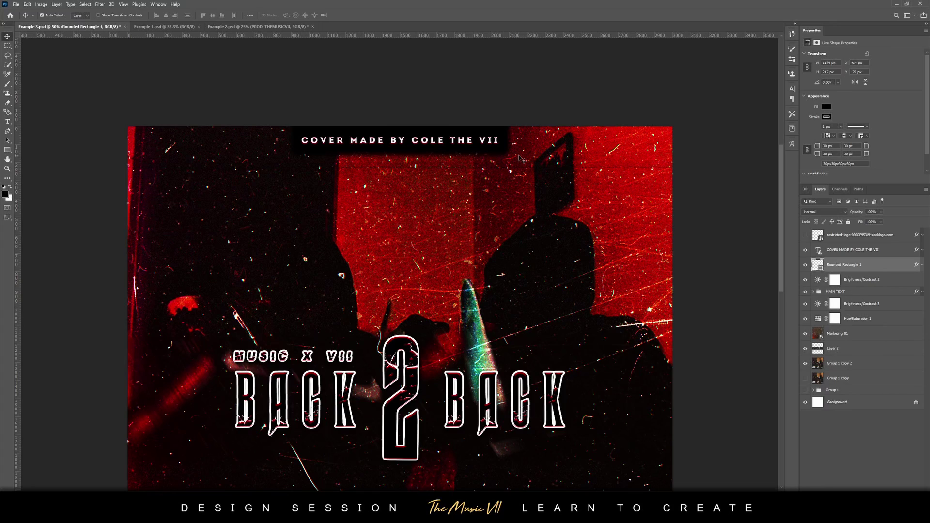
key(ctrl+minus)
key(ctrl+minus)
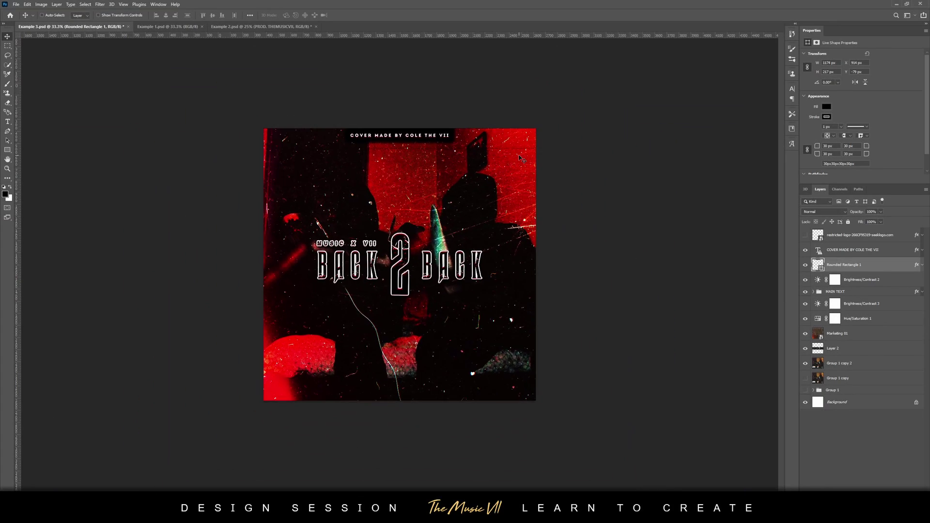
click(805, 235)
key(ctrl+plus)
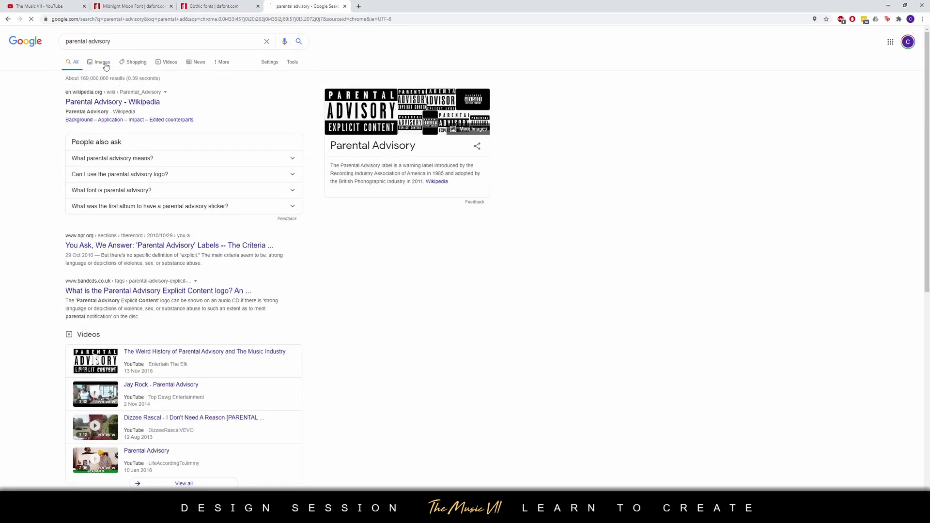
Step: Switch to the browser, view Google image results for parental advisory, and open the Wikipedia version of the logo in the preview
click(97, 62)
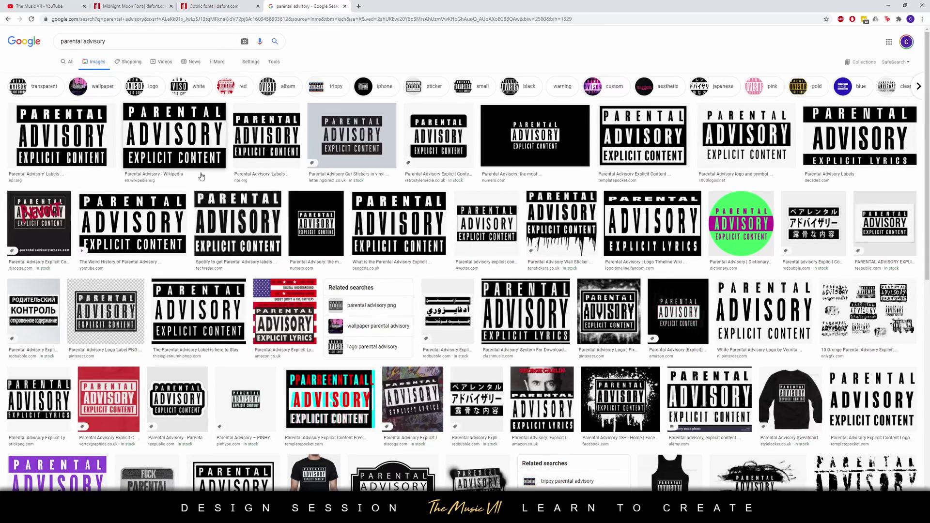
click(60, 136)
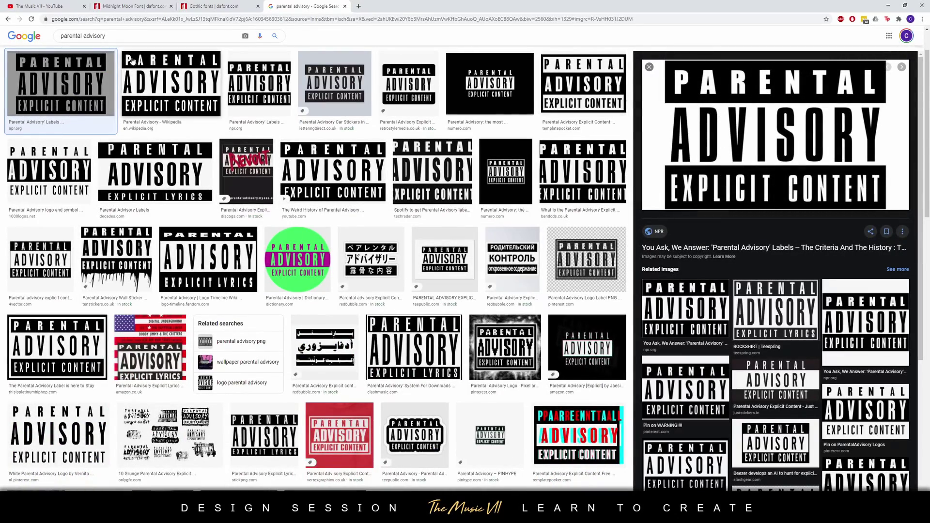
click(132, 60)
right_click(763, 129)
click(796, 207)
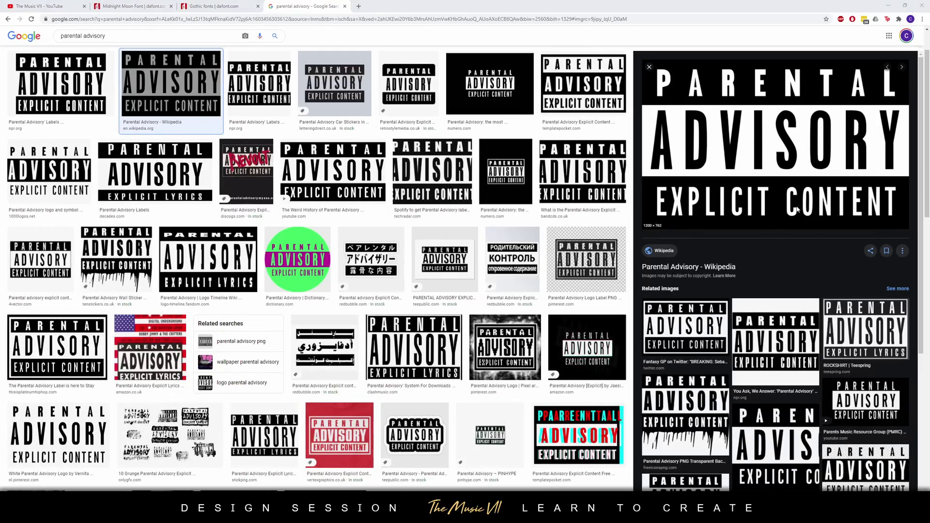
Step: Bring the Wikipedia parental advisory logo from the browser into the Example 3 cover in Photoshop, scaled to about 474 px wide below the title
key(Return)
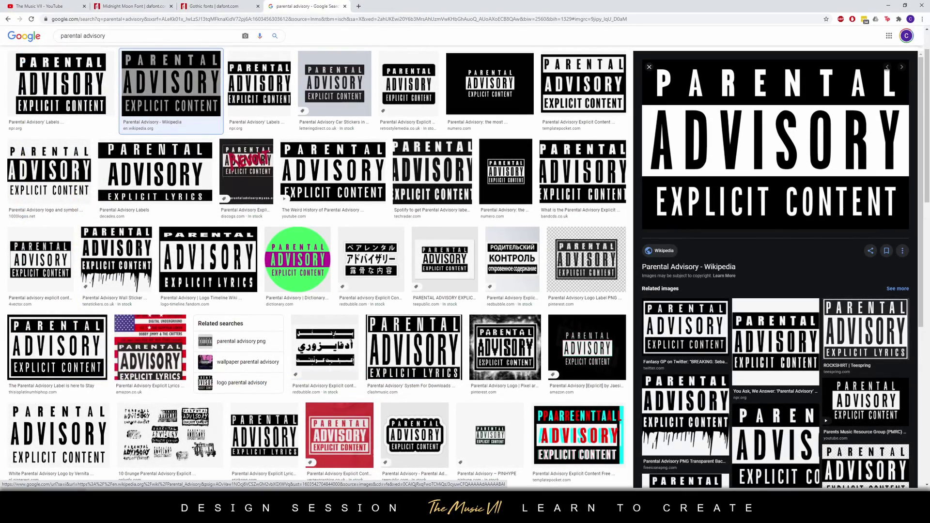
drag(775, 145, 485, 242)
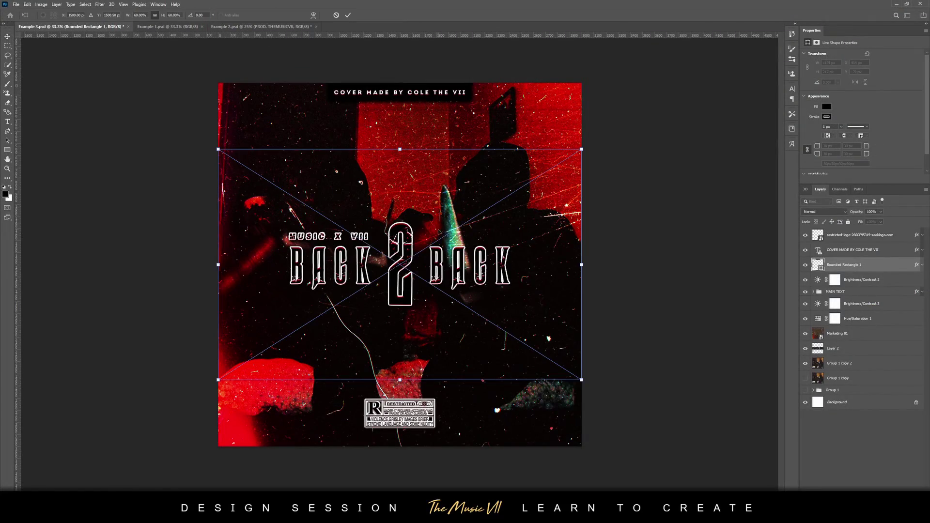
drag(399, 150, 399, 344)
click(348, 15)
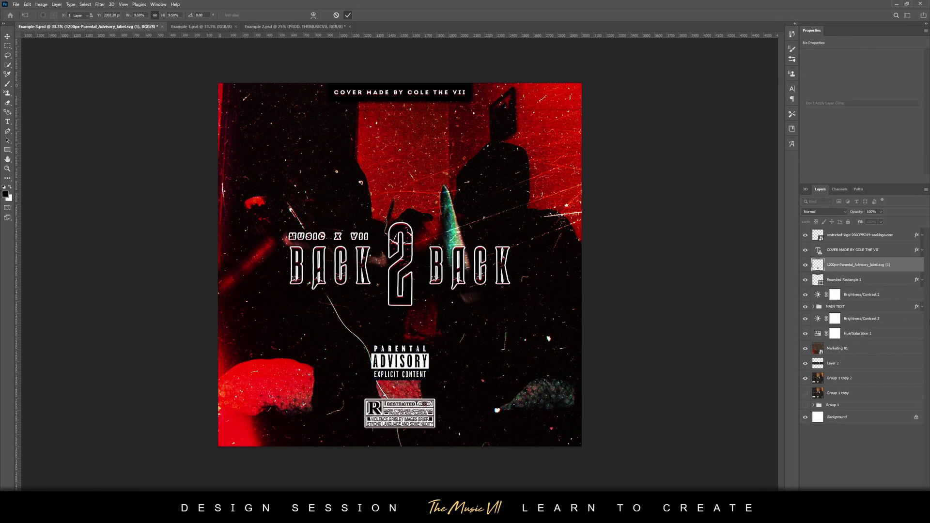
Step: Hide the restricted logo layer, shrink the parental advisory logo to about 324 px wide and centre it near the cover's lower edge
click(805, 236)
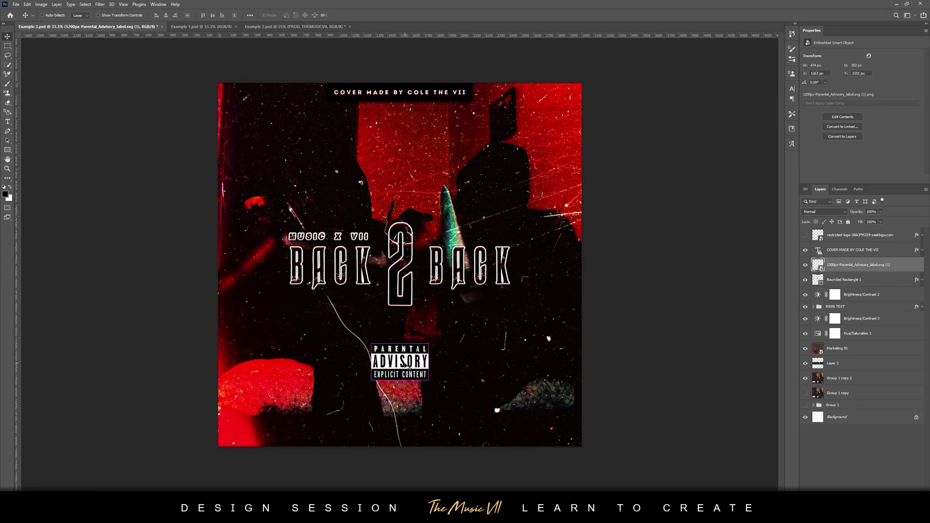
key(ctrl+t)
drag(415, 363, 410, 424)
click(348, 16)
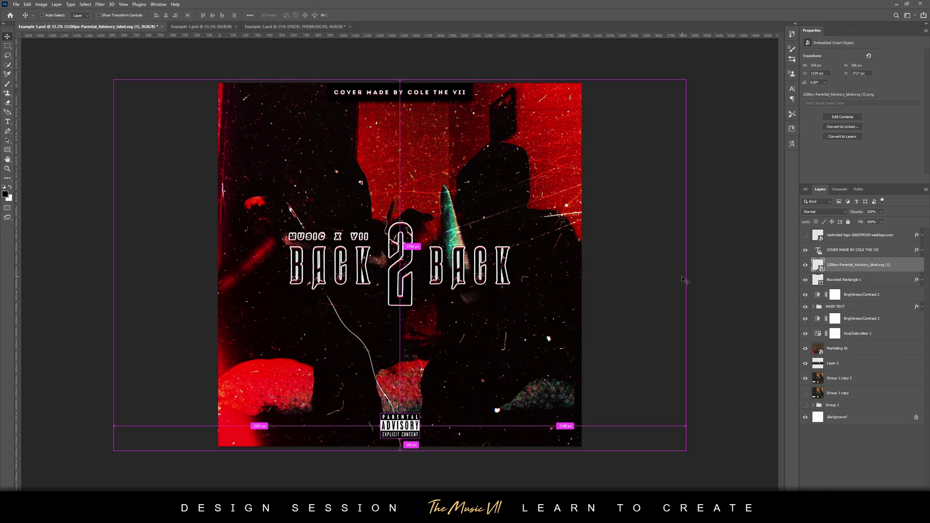
Step: Set the blend mode of the parental advisory logo layer to Divide
key(ctrl+minus)
click(817, 213)
click(820, 220)
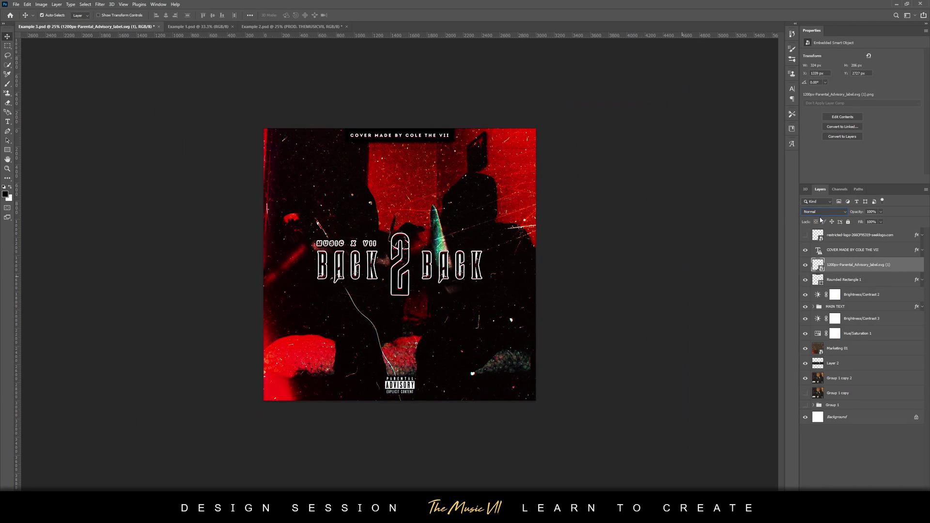
click(818, 216)
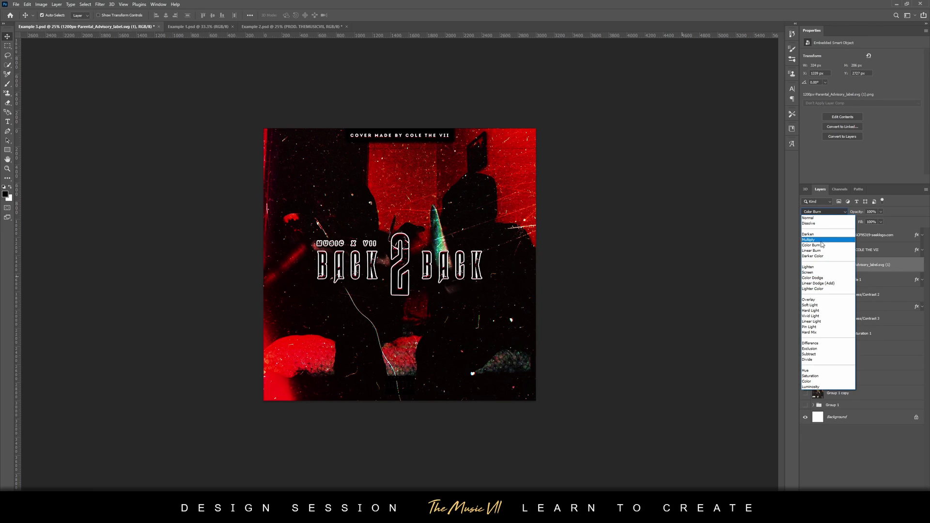
click(819, 361)
click(625, 289)
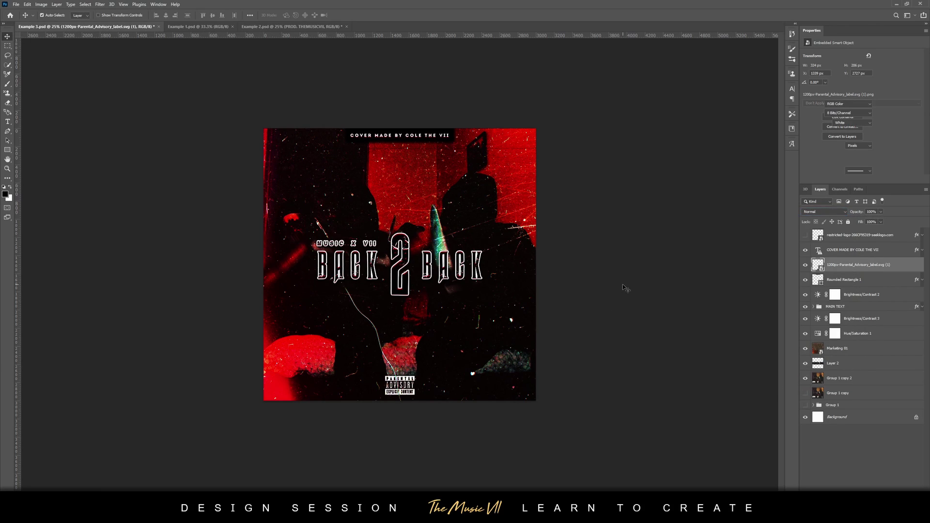
Step: Shrink the parental advisory logo to about 254 px wide and nudge it down to a Y position of 2767 px
click(859, 238)
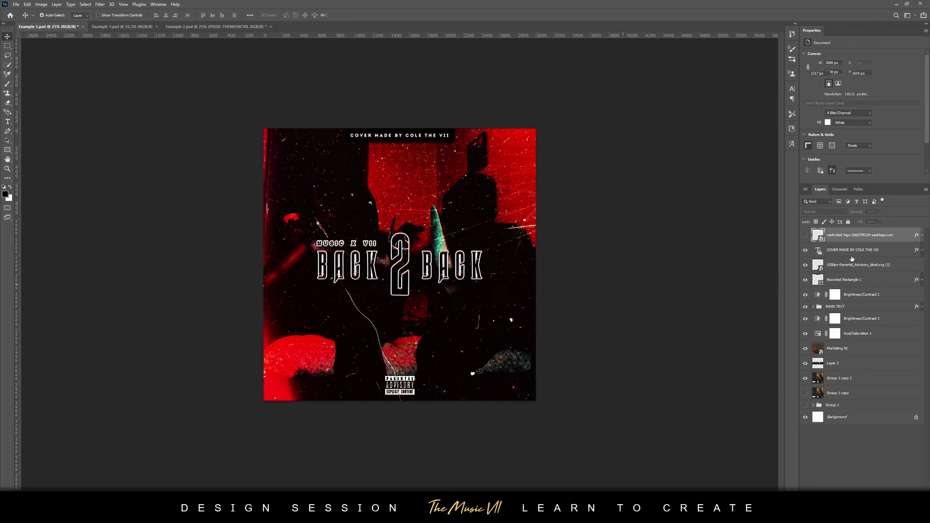
click(846, 267)
key(ctrl+t)
drag(400, 398, 400, 392)
click(347, 15)
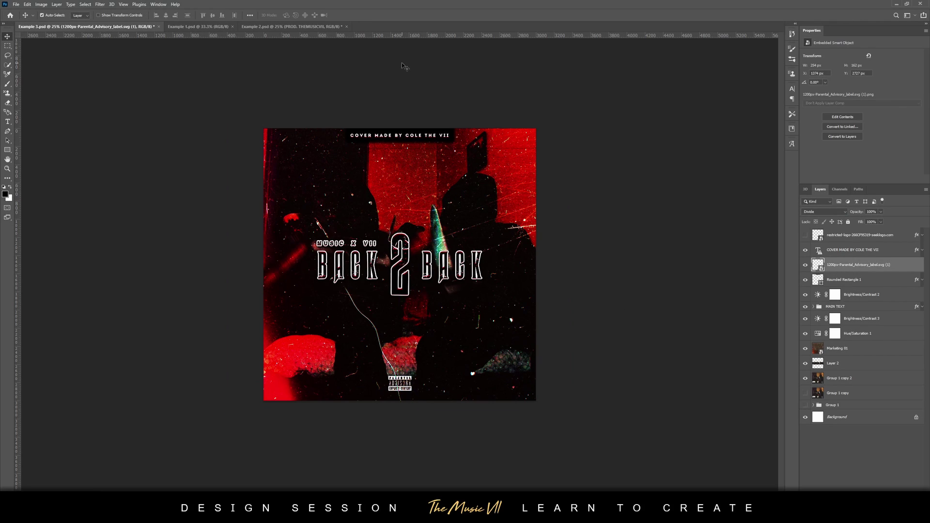
key(shift+Down)
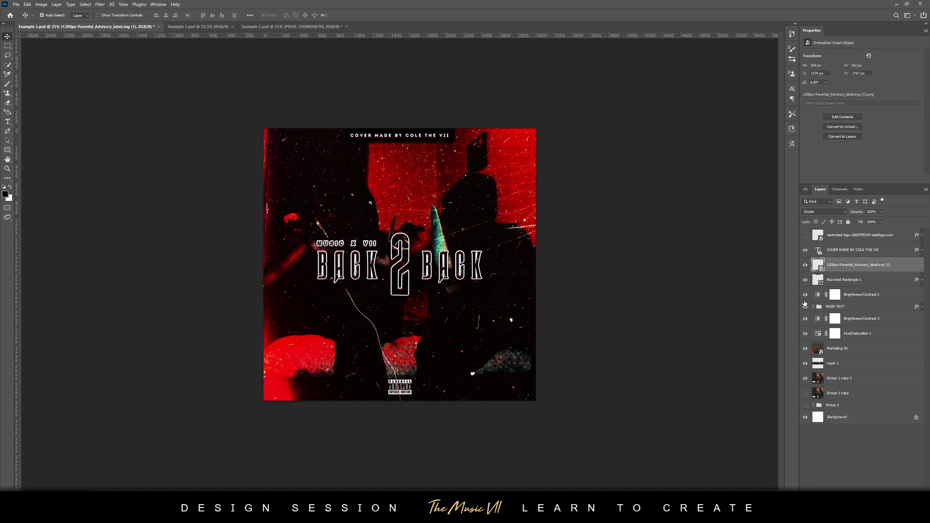
key(ctrl+plus)
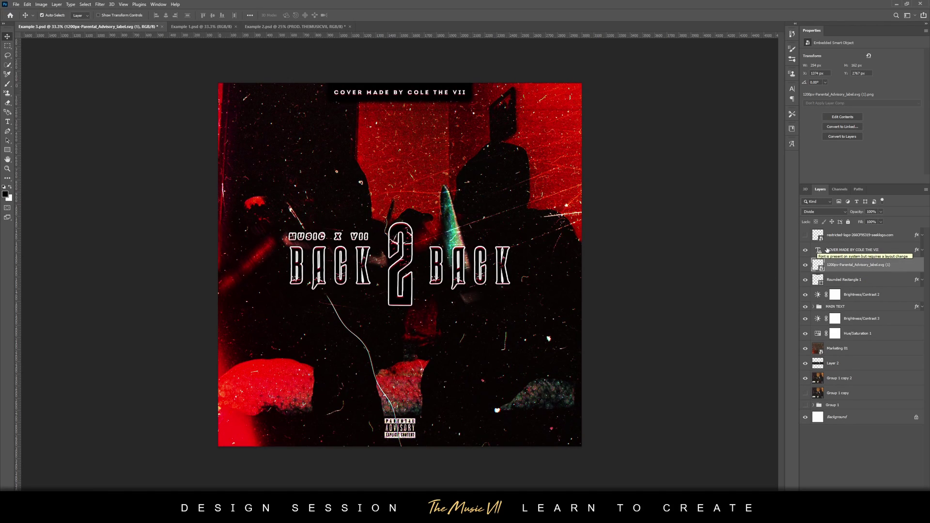
Step: Compare the cover with the restricted logo in place of the parental advisory logo, and show the advisory logo again
click(806, 264)
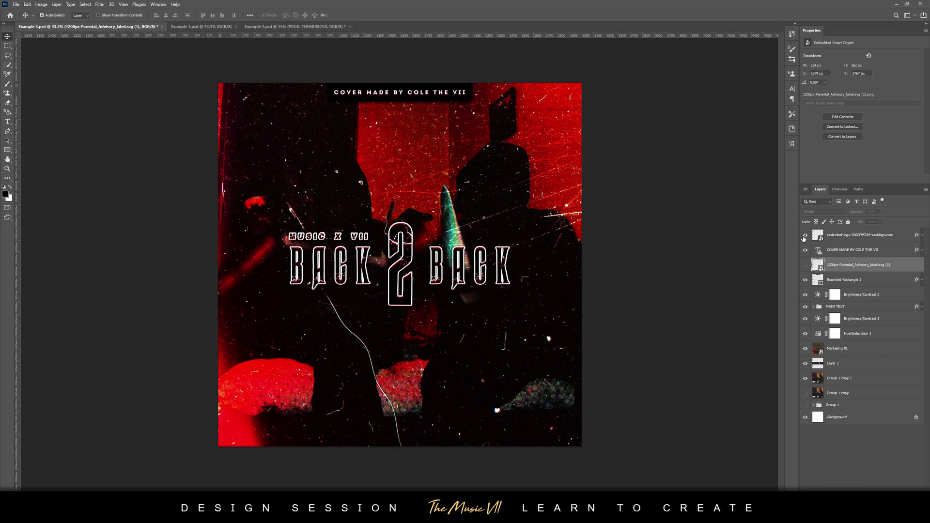
click(805, 236)
click(805, 236)
click(805, 265)
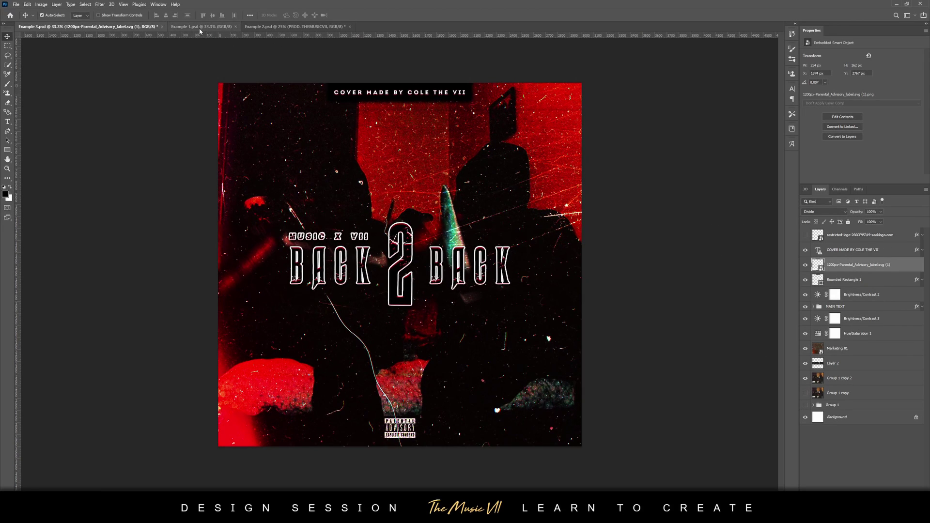
Step: View the Usual Suspects cover in Example 1 and open the Real Life cover in Example 2
click(201, 26)
click(421, 217)
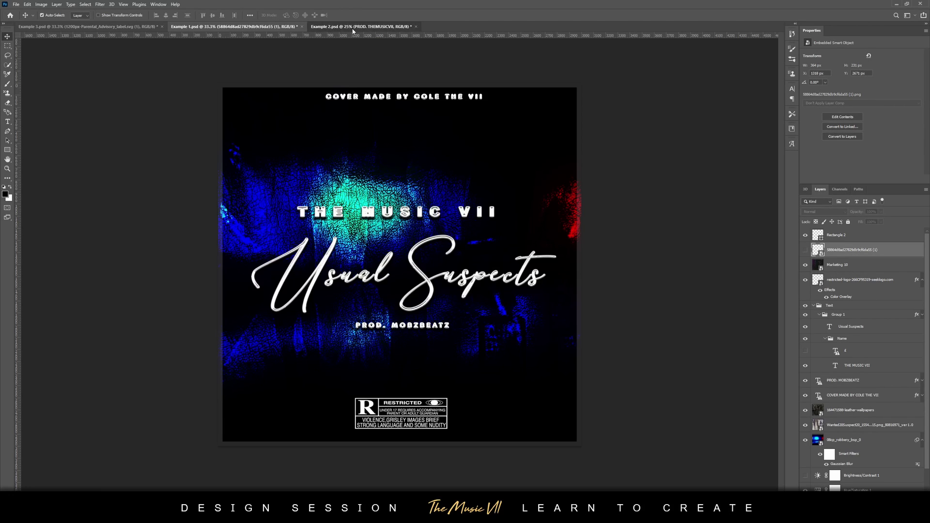
click(352, 28)
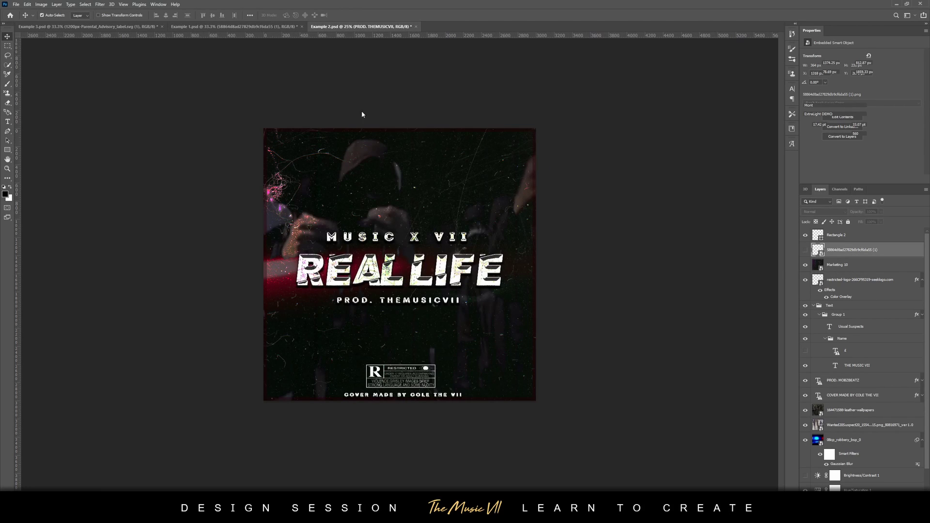
key(ctrl+plus)
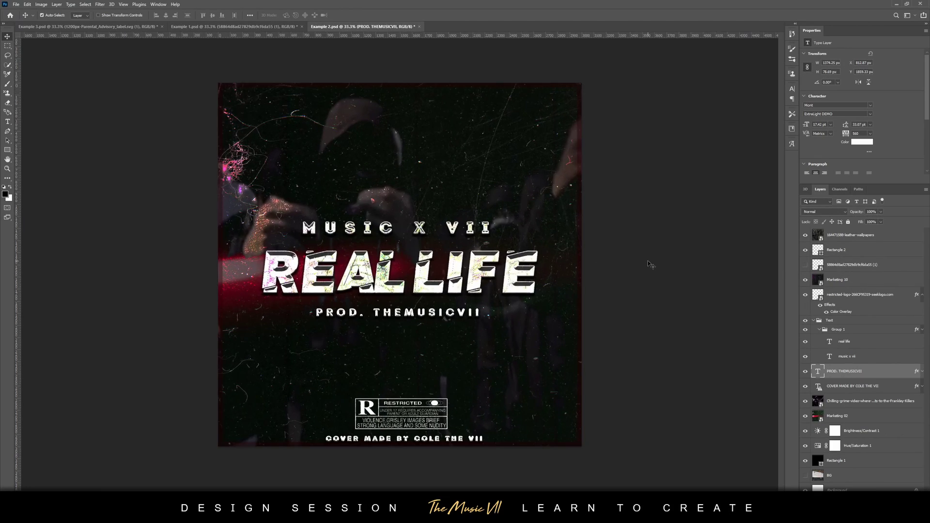
Step: Hide the overlay textures, Rectangle 2, the restricted logo and the Text group of the Real Life cover one by one
click(805, 235)
click(805, 250)
click(806, 280)
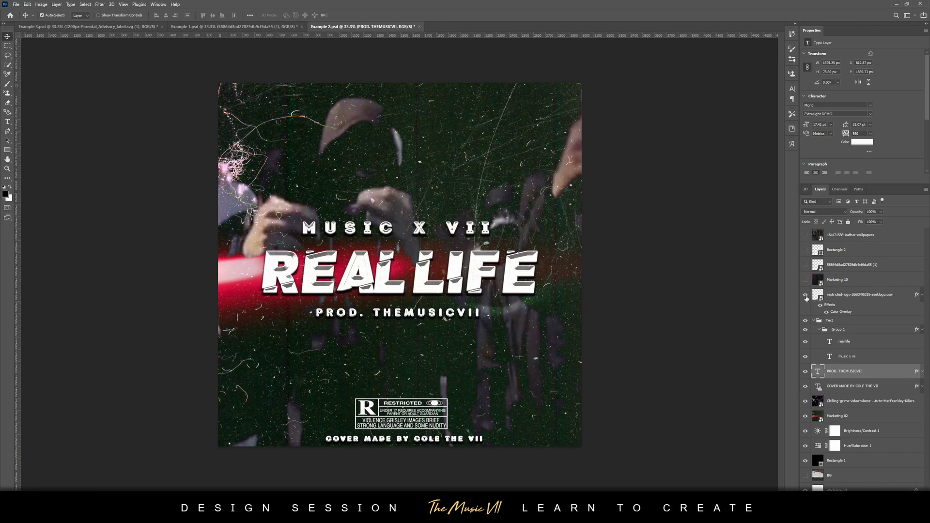
click(805, 295)
click(806, 321)
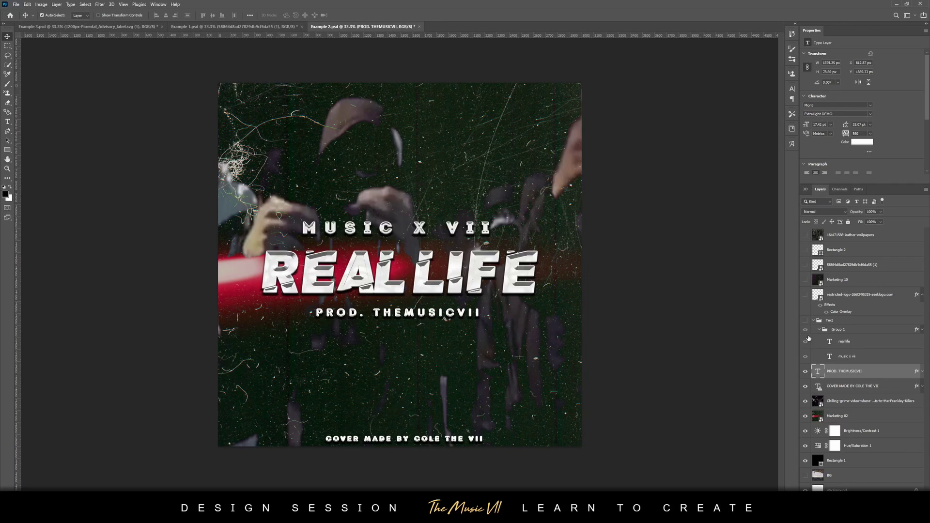
Step: Hide the producer and cover credits, the photo, Marketing 02, both adjustment layers and Rectangle 1 to show how the cover is built up
click(805, 371)
click(805, 386)
click(805, 401)
click(805, 416)
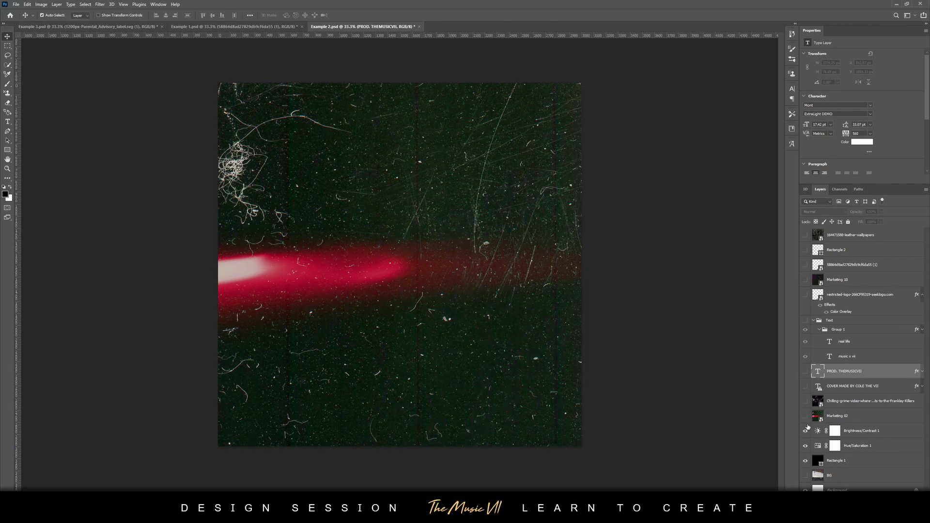
click(804, 431)
click(805, 446)
click(805, 460)
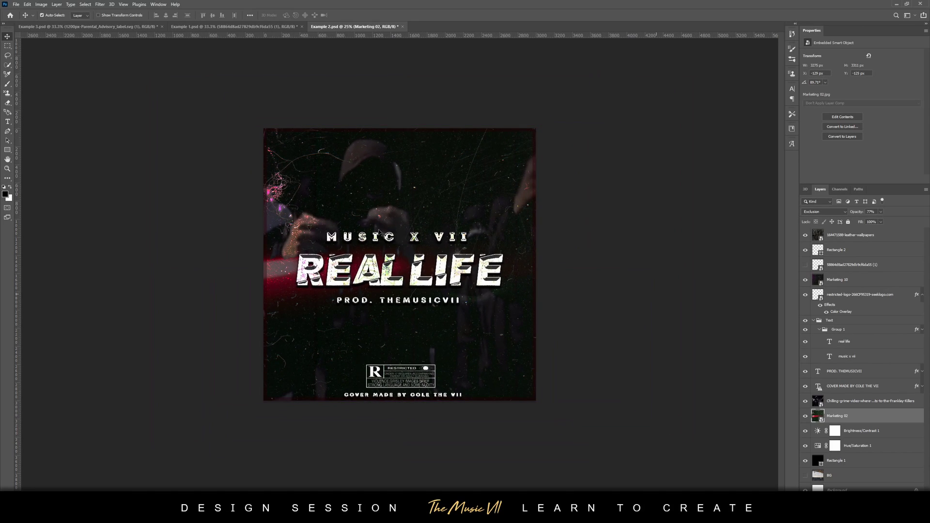
Step: Scale the MUSIC X VII text to 49.80%, place it just above the start of the REAL LIFE title, and collapse the text groups
key(shift+alt+n)
click(857, 357)
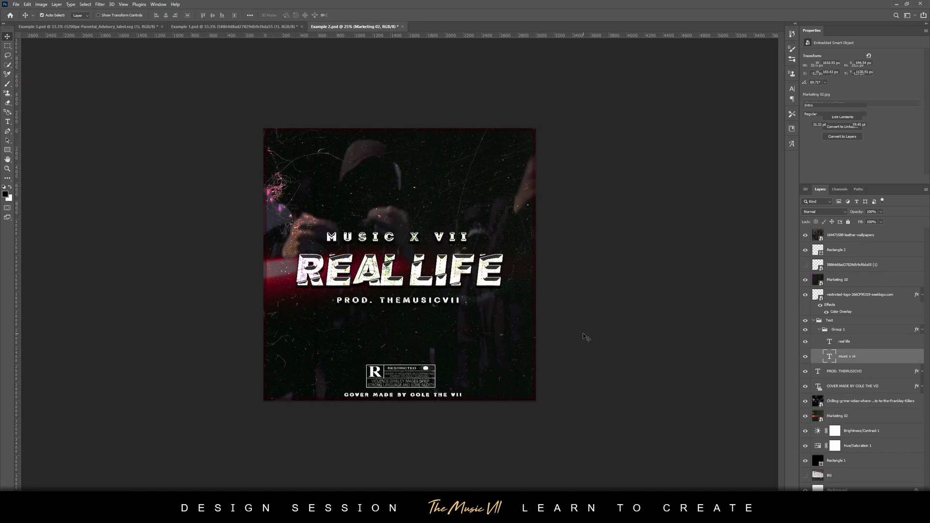
key(ctrl+t)
drag(398, 244, 338, 251)
click(360, 15)
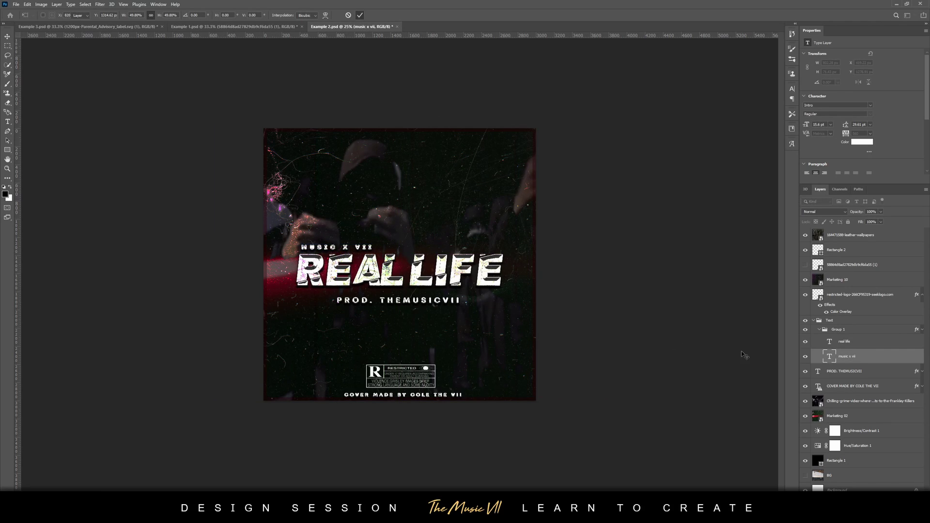
click(819, 330)
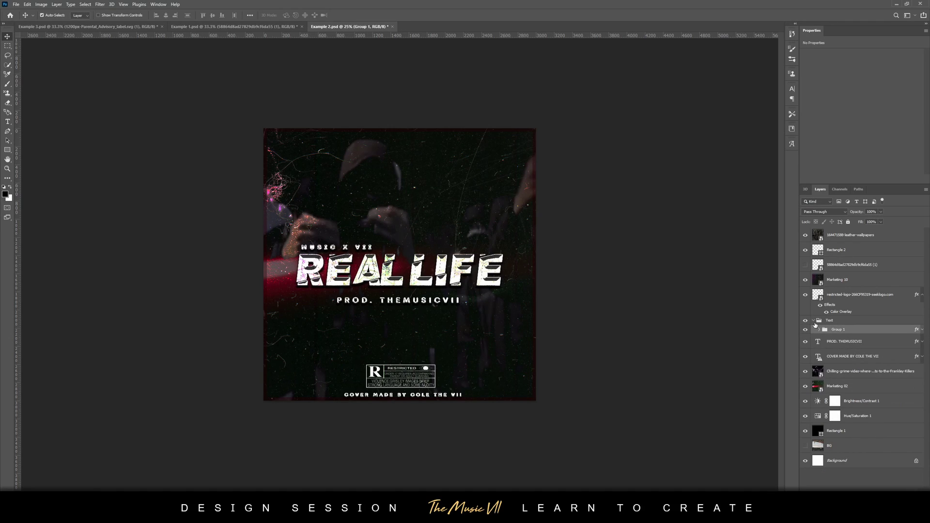
click(814, 321)
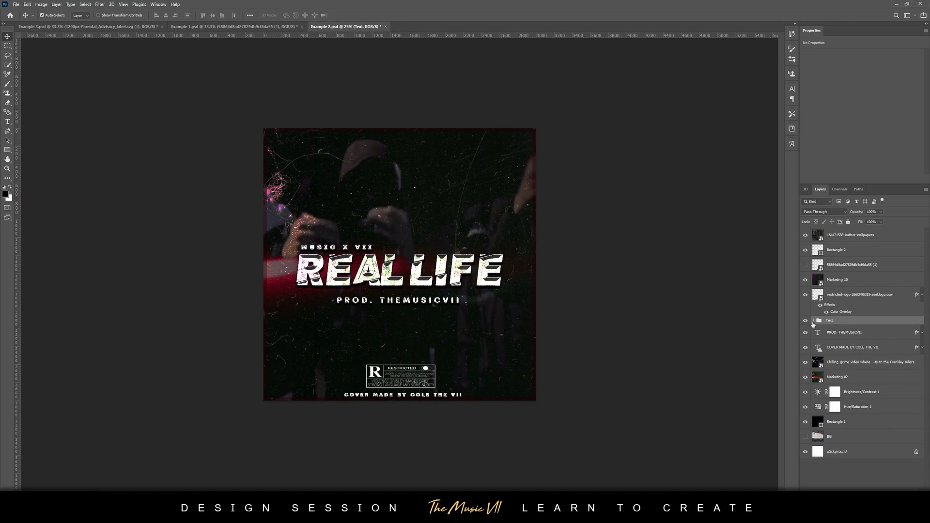
Step: Scale the PROD. THEMUSICVII text to about 70% and place it just under the right half of the REAL LIFE title
click(837, 333)
key(ctrl+t)
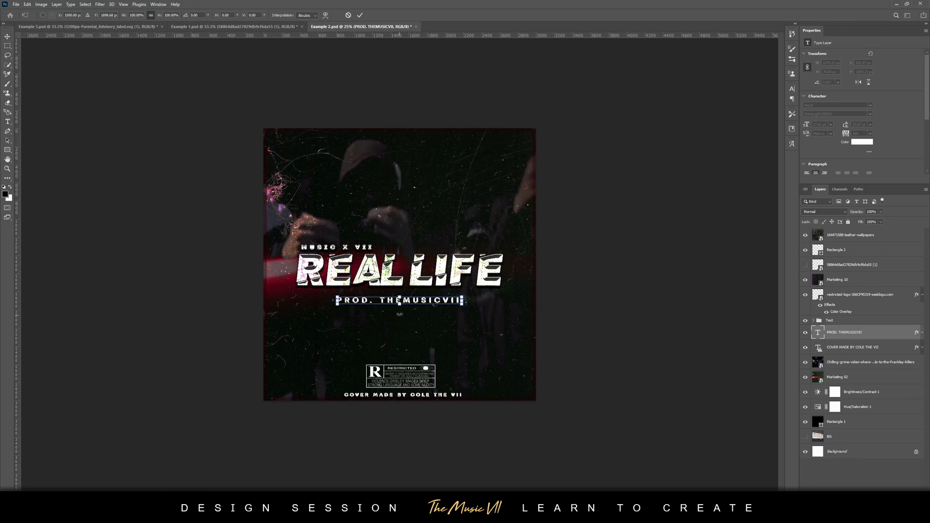
drag(400, 304, 463, 298)
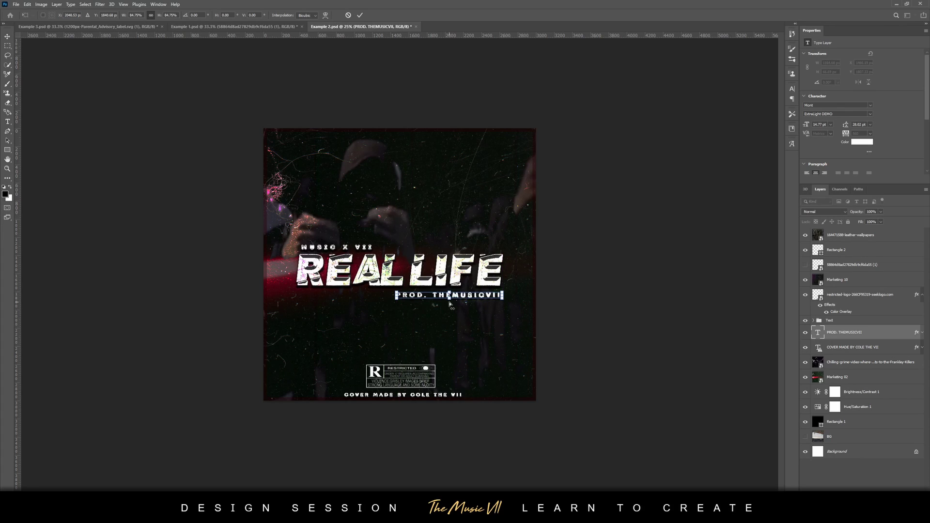
key(ctrl+plus)
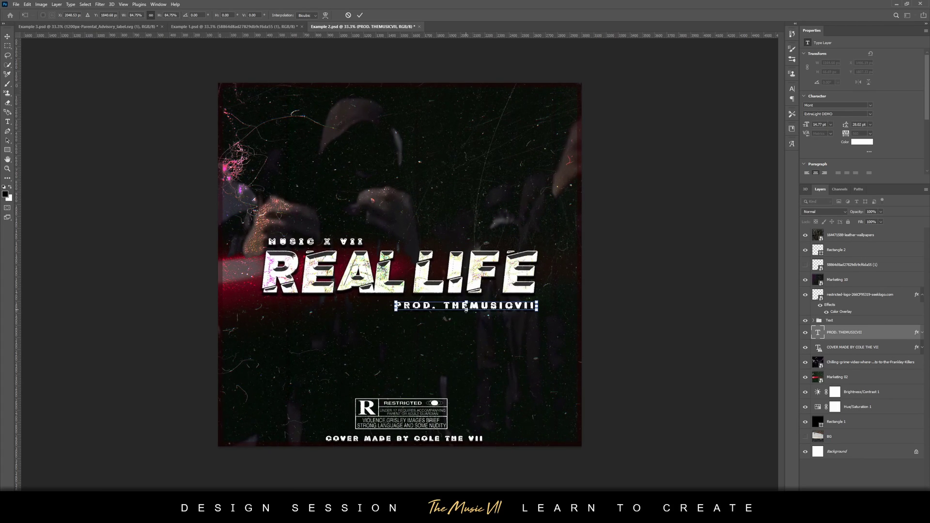
drag(465, 310, 465, 307)
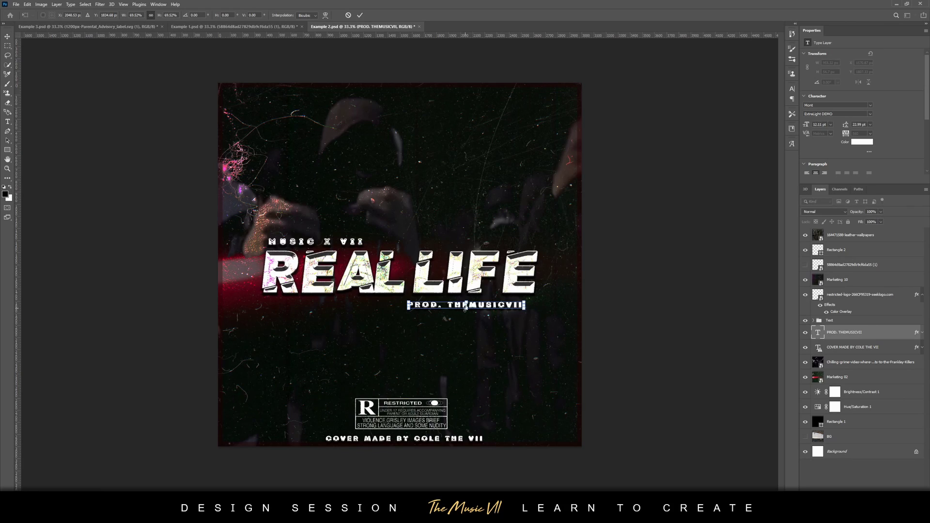
click(361, 16)
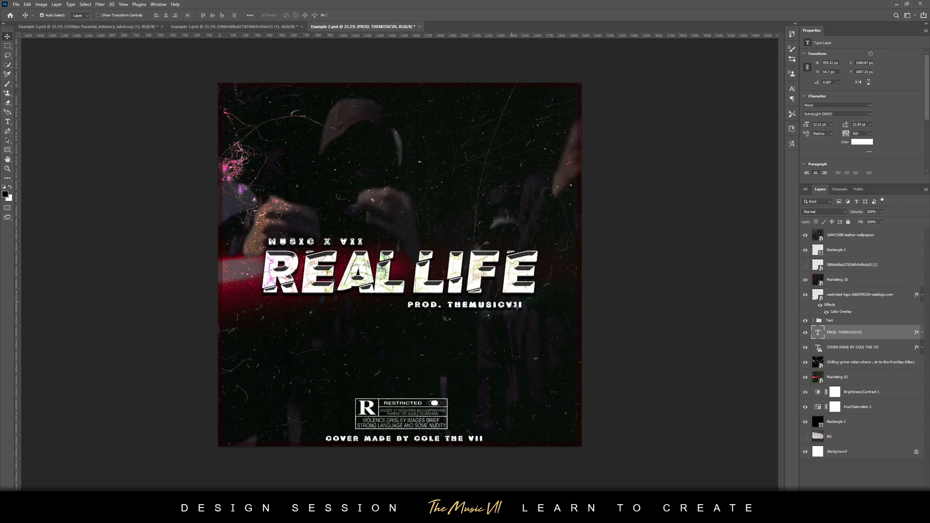
Step: Nudge the PROD. THEMUSICVII text 80 px to the right and 10 px up, and return to the Example 3 document
key(shift+Right)
key(shift+Right)
key(shift+Right)
key(shift+Right)
key(shift+Right)
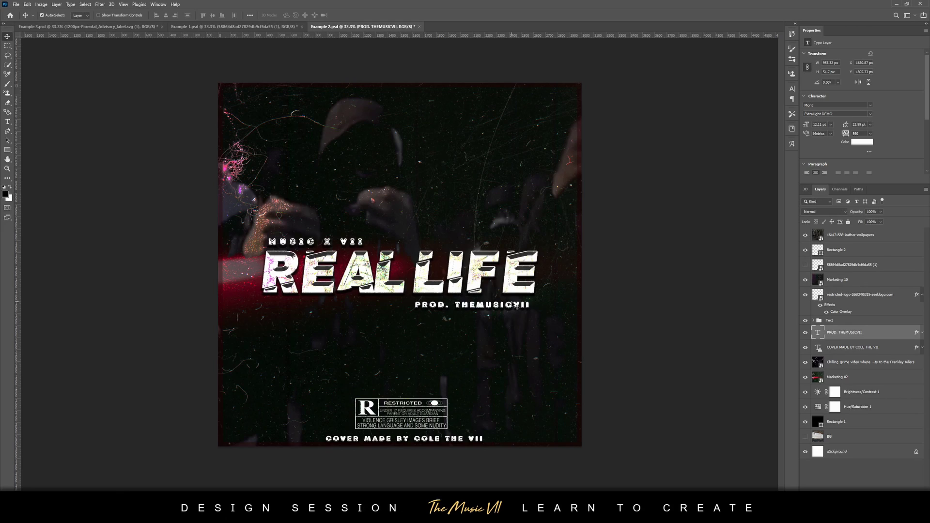
key(shift+Right)
key(shift+Right)
key(shift+Right)
key(shift+Up)
key(ctrl+minus)
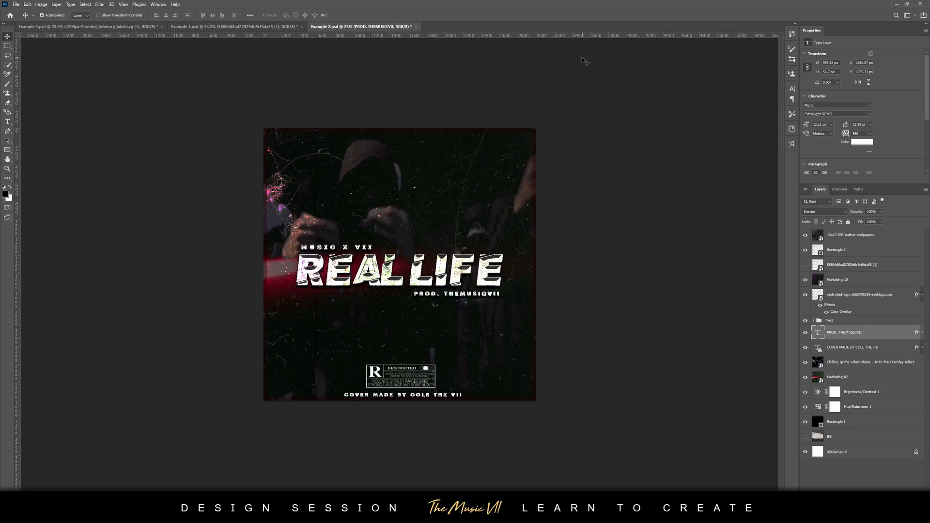
click(87, 26)
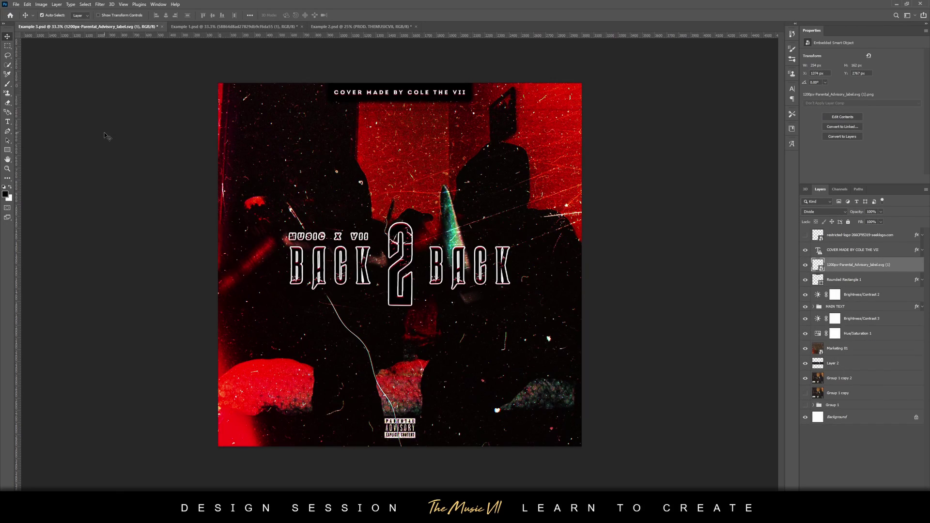